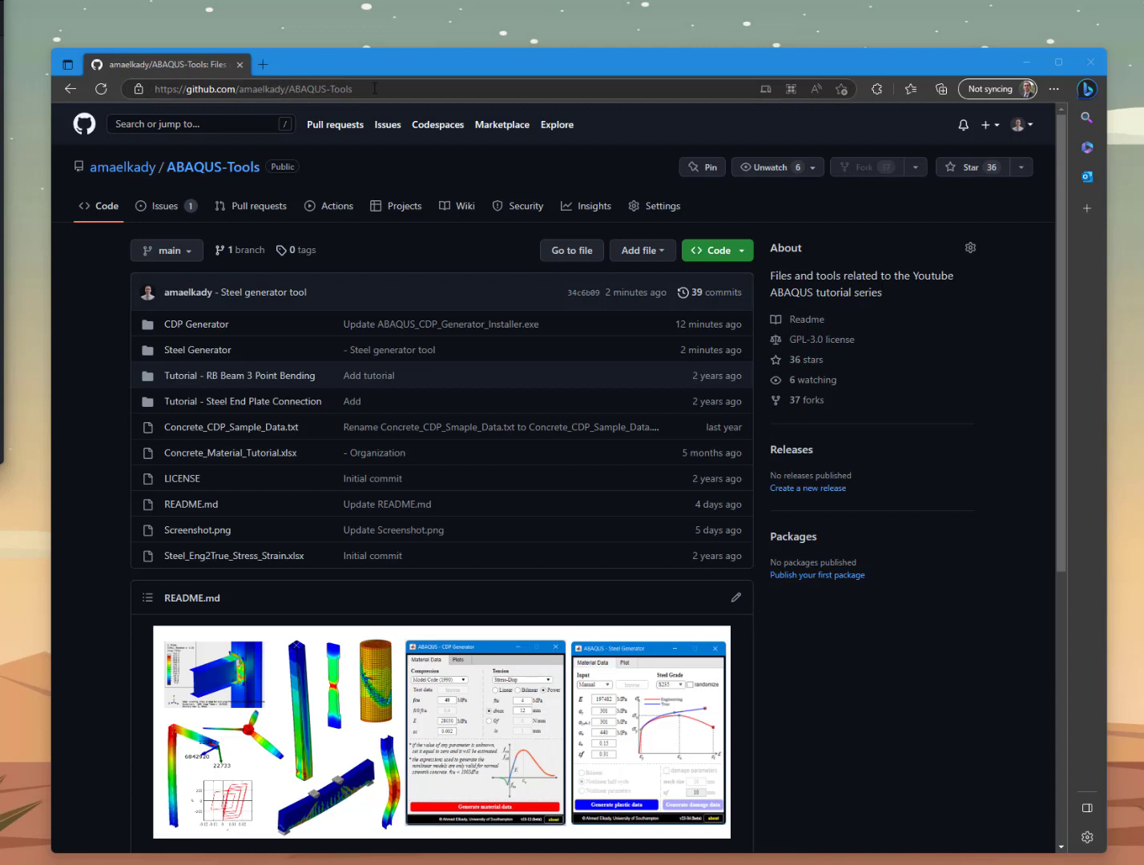
Open the Steel Generator folder of the ABAQUS-Tools repository and run ABAQUS_Steel_Installer.exe
left_click(206, 357)
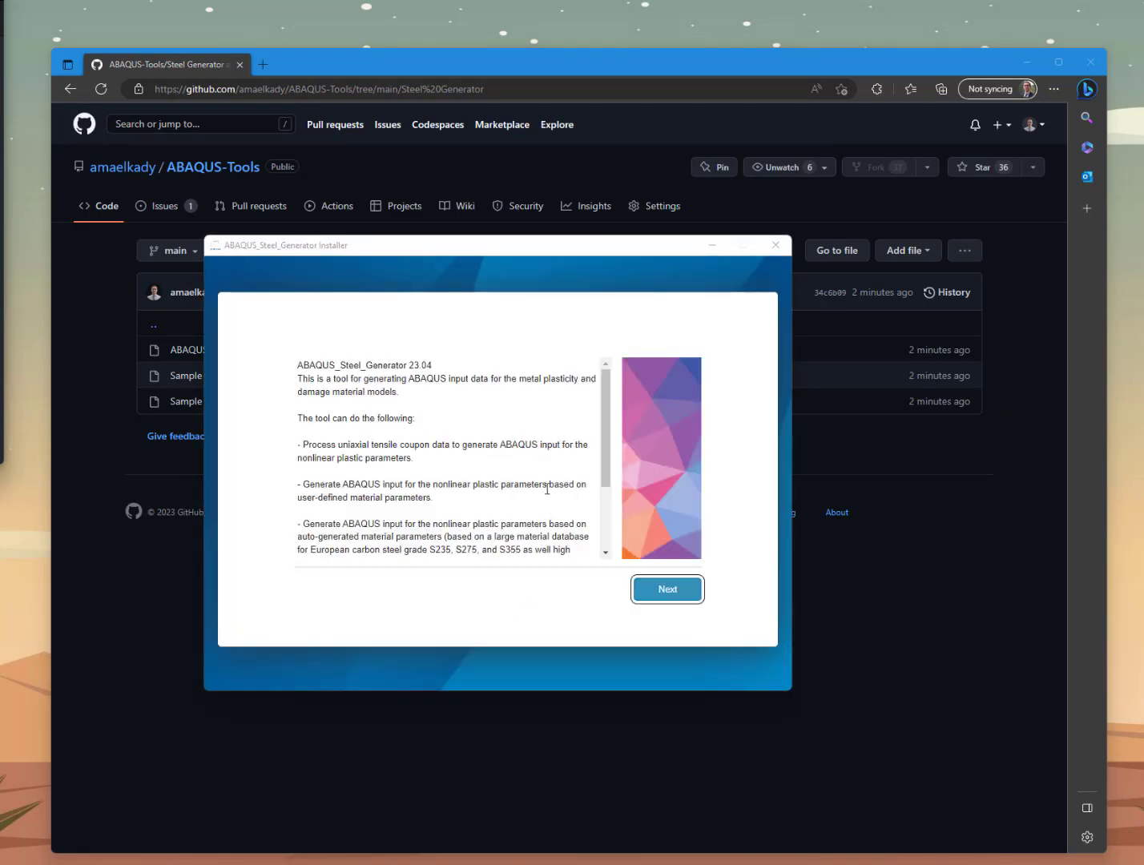
left_click_drag(319, 383, 451, 360)
left_click(454, 458)
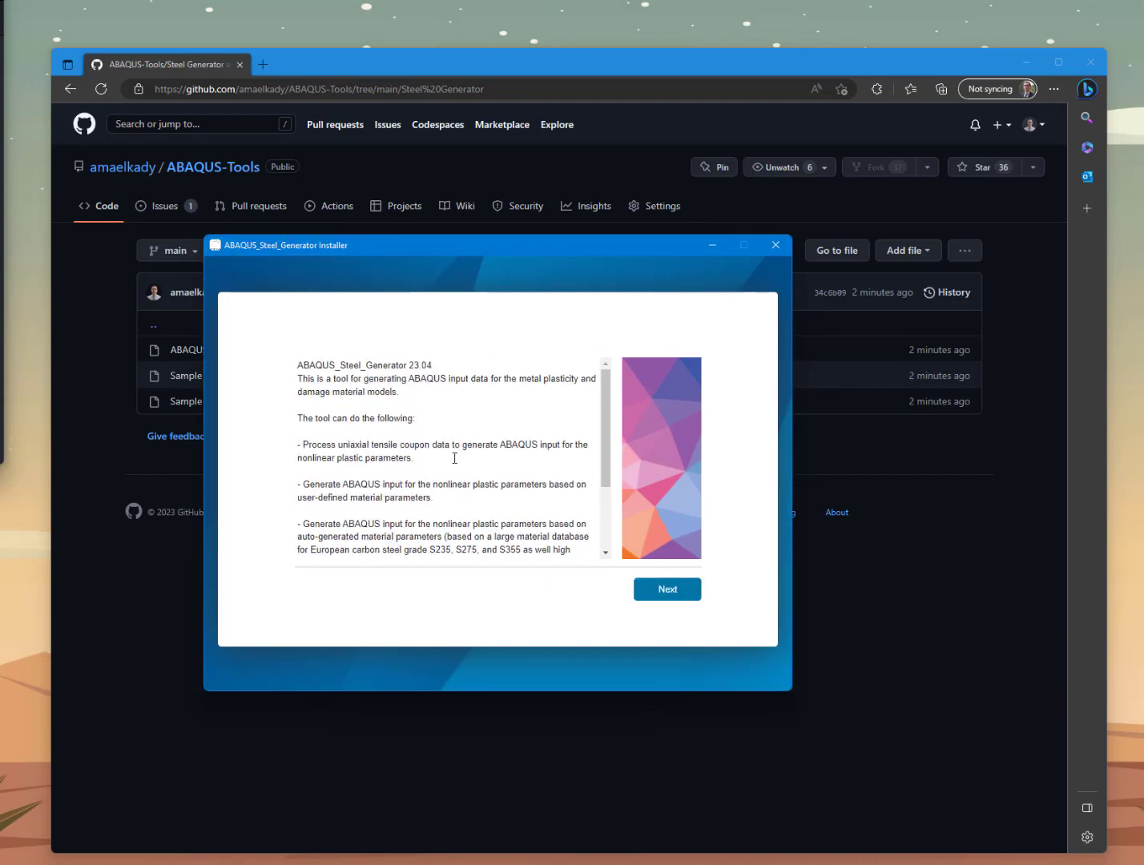
Install ABAQUS_Steel_Generator in the default destination folder with a desktop shortcut, and close the finished installer
left_click(673, 596)
left_click(404, 470)
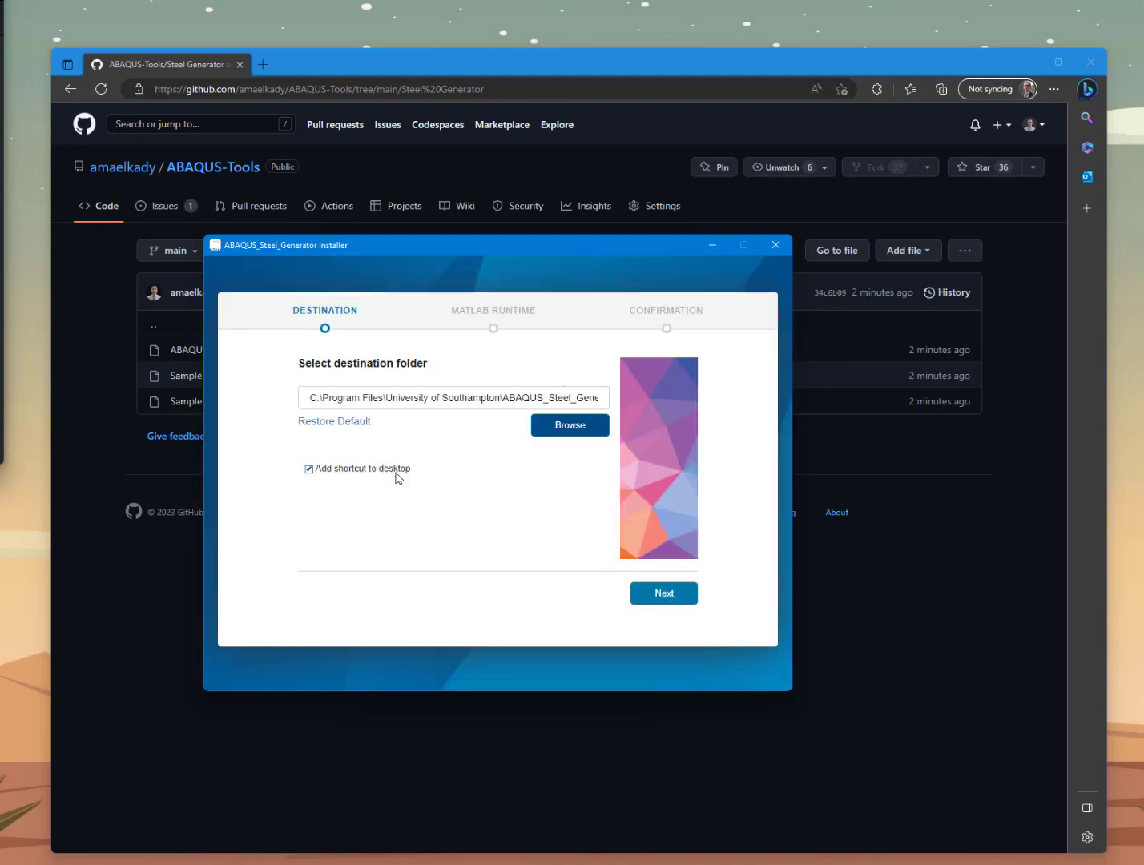
left_click(649, 596)
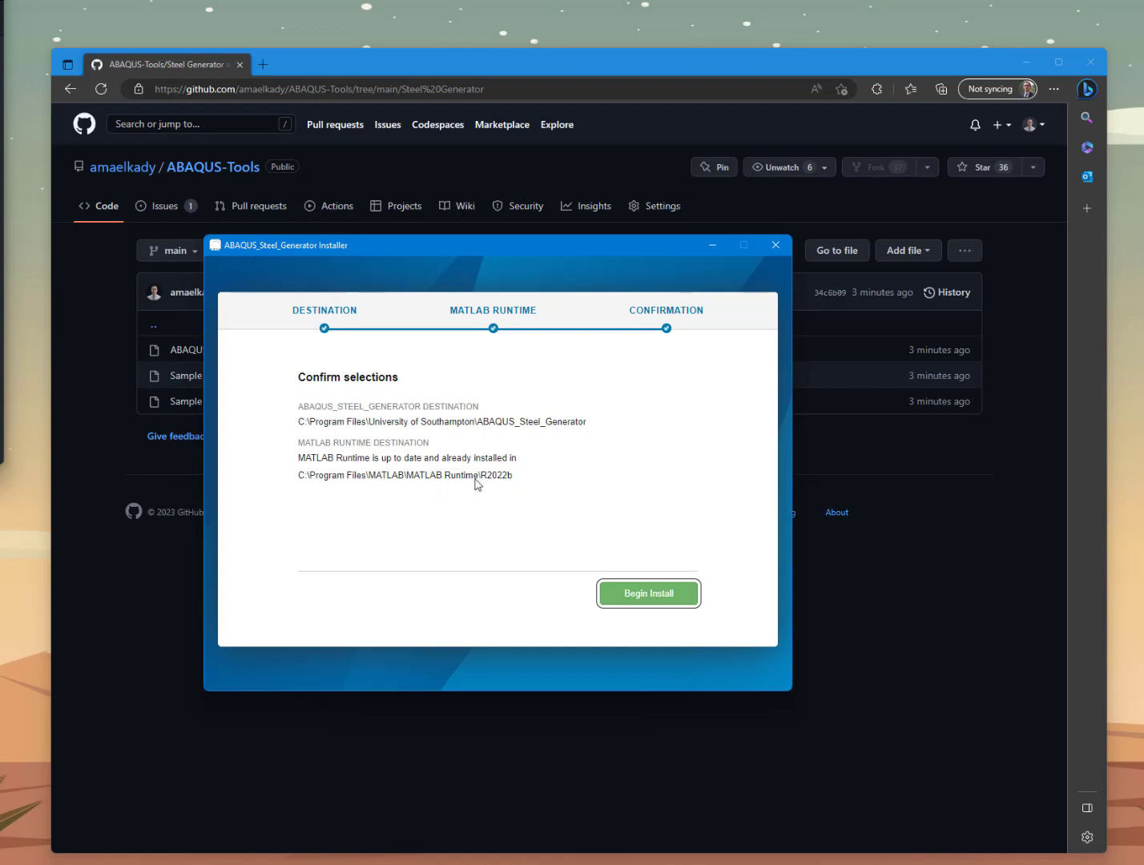
left_click(673, 602)
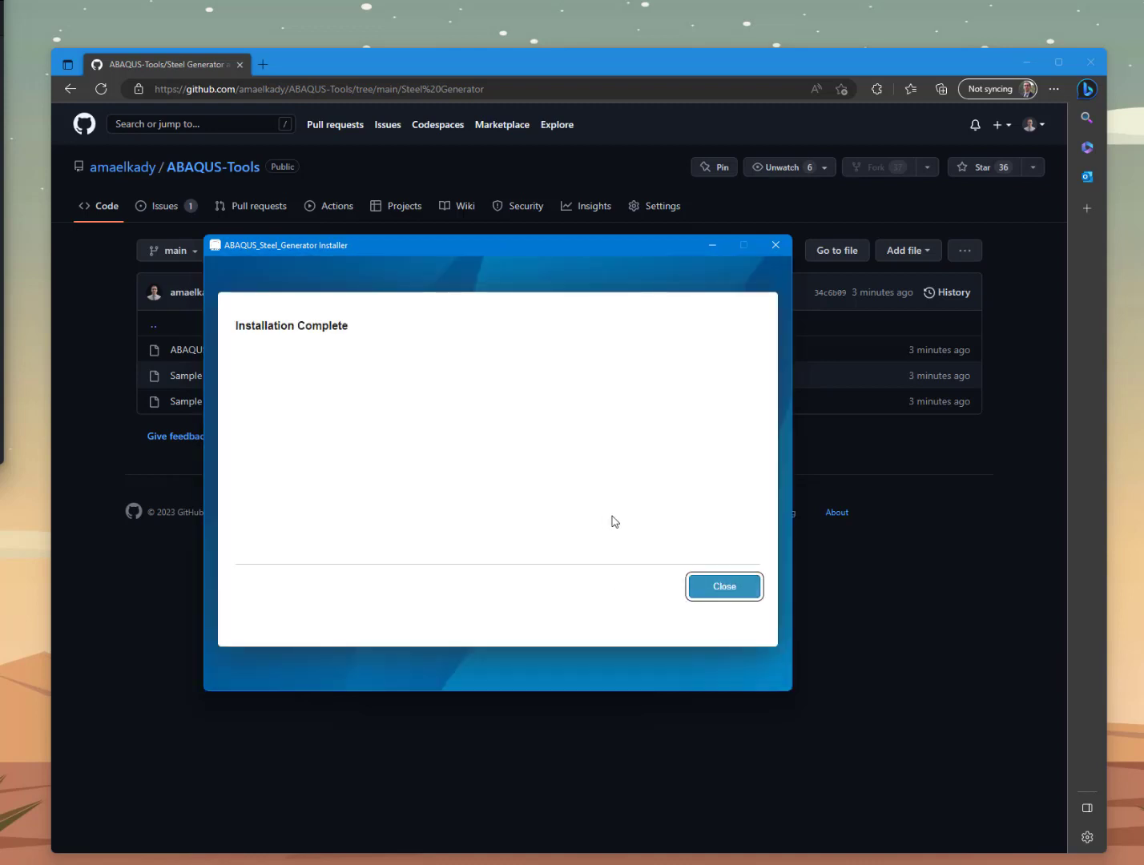
left_click(718, 588)
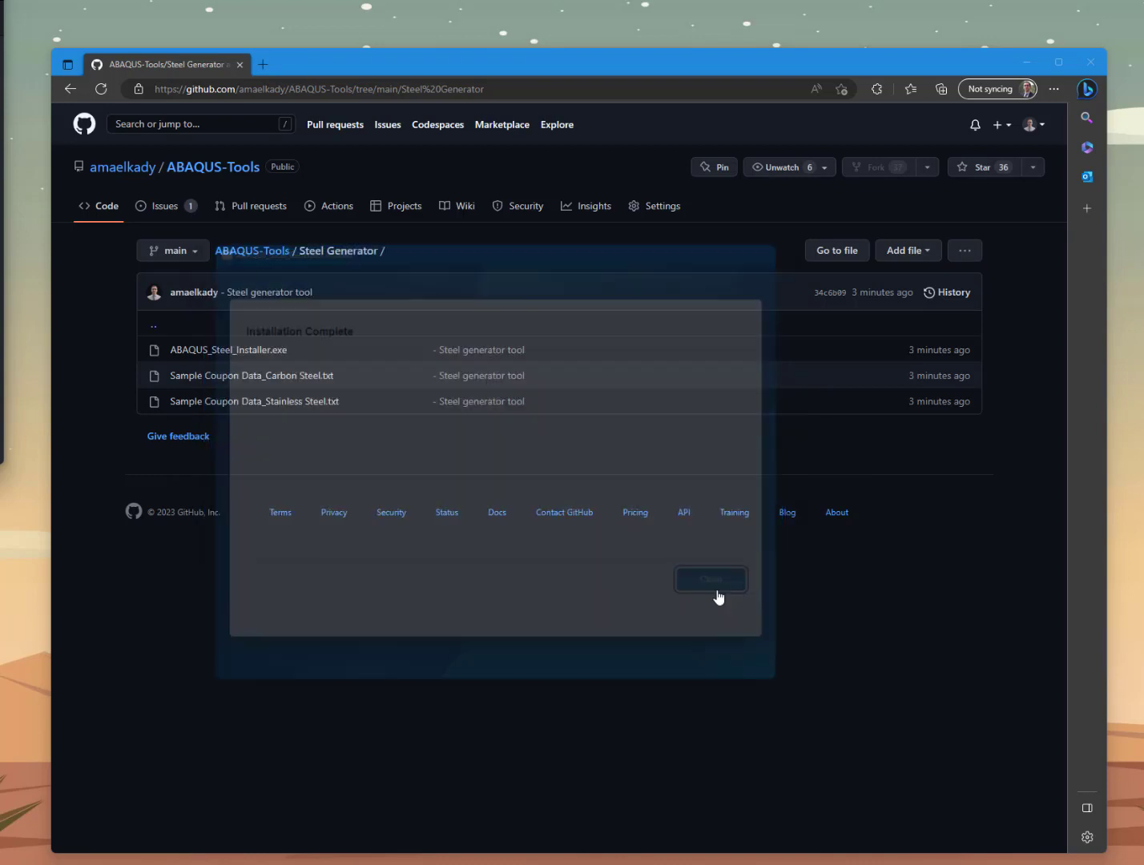
Minimize the browser, launch the Steel Generator from its desktop shortcut and view the available input types
left_click(1026, 62)
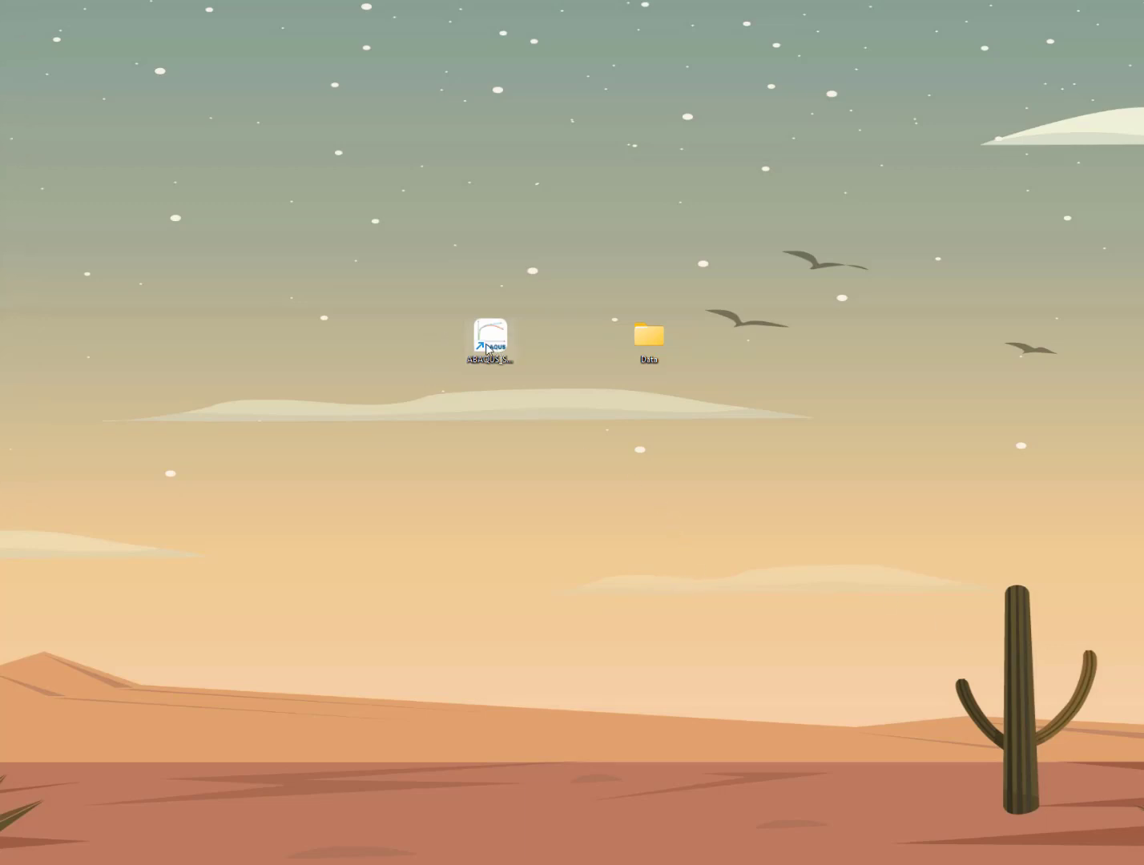
double_click(490, 340)
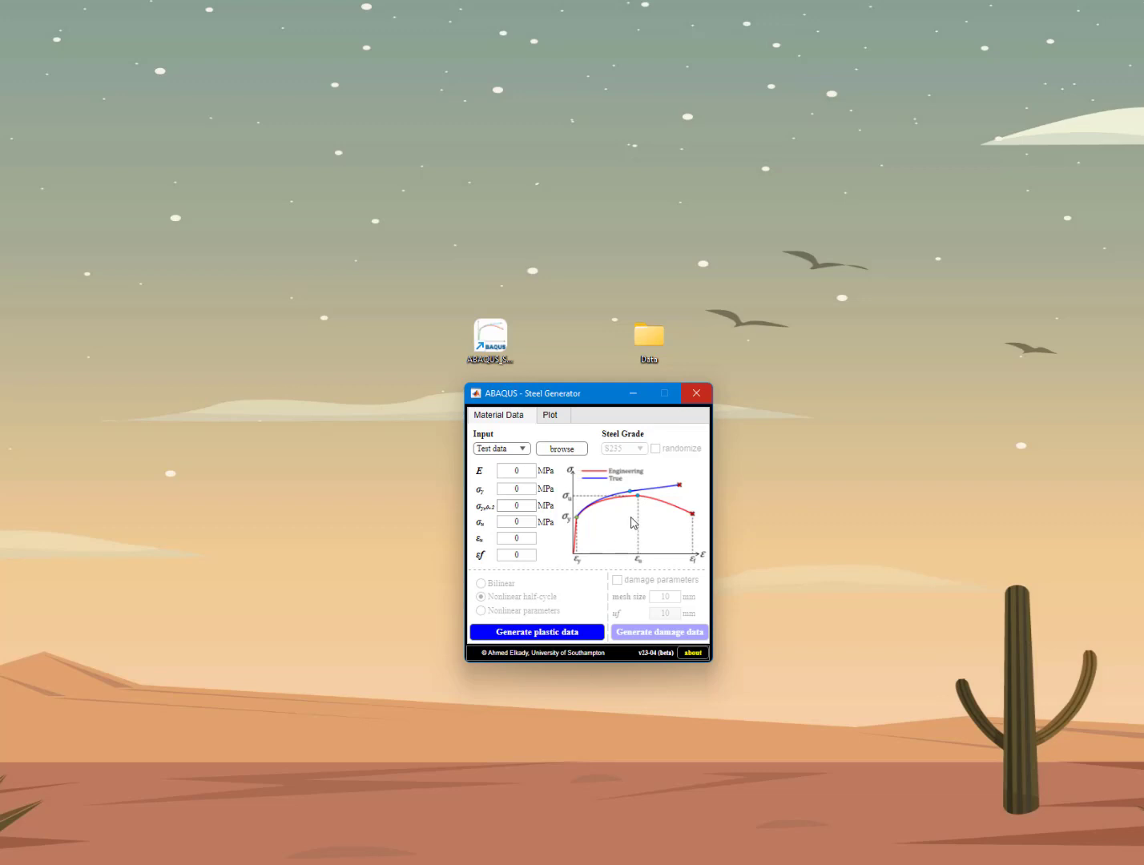
left_click(513, 450)
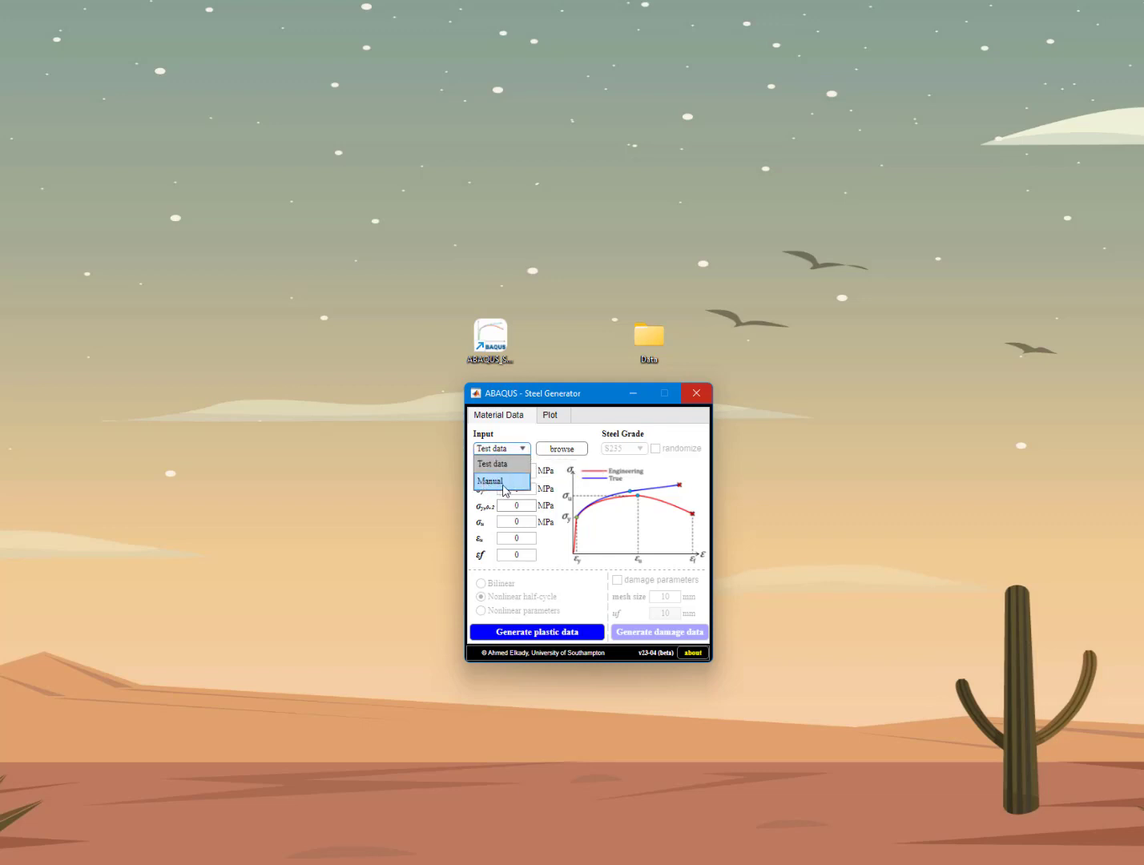
left_click(551, 477)
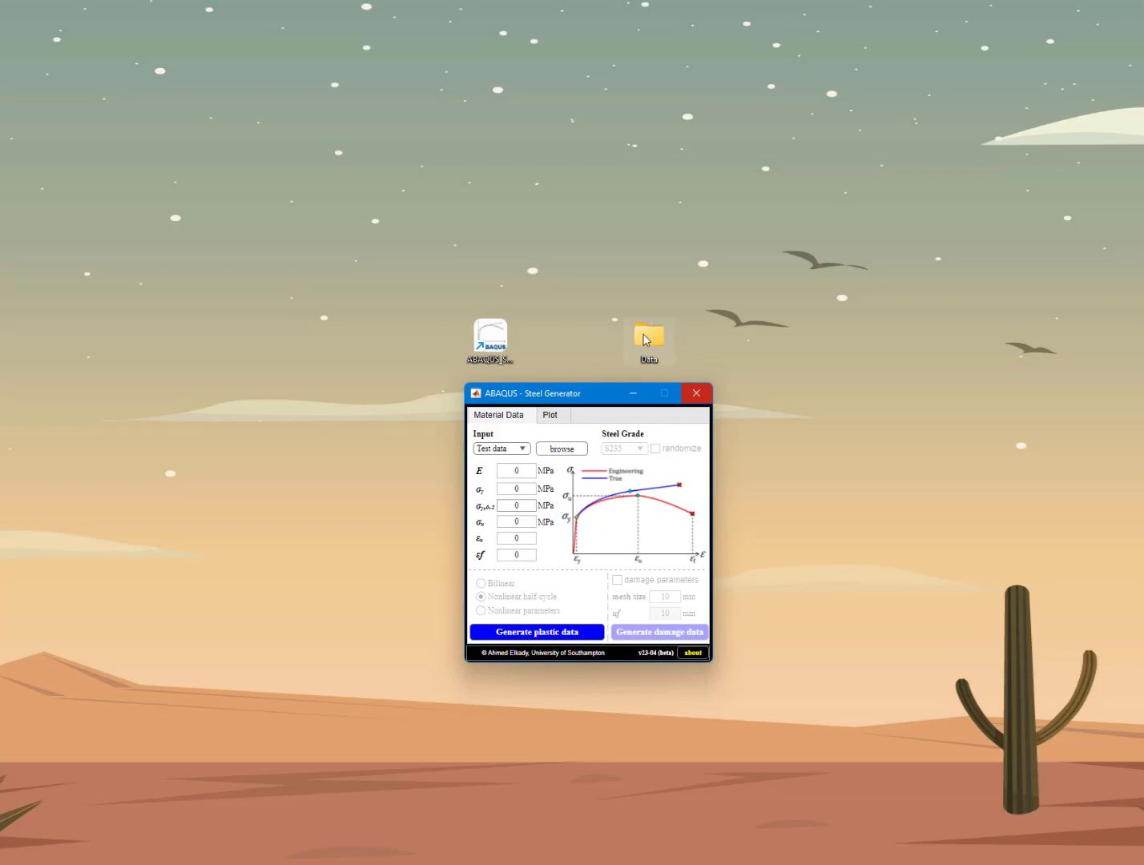
Open the Data folder on the desktop and look over the carbon steel and stainless steel sample coupon files
double_click(649, 336)
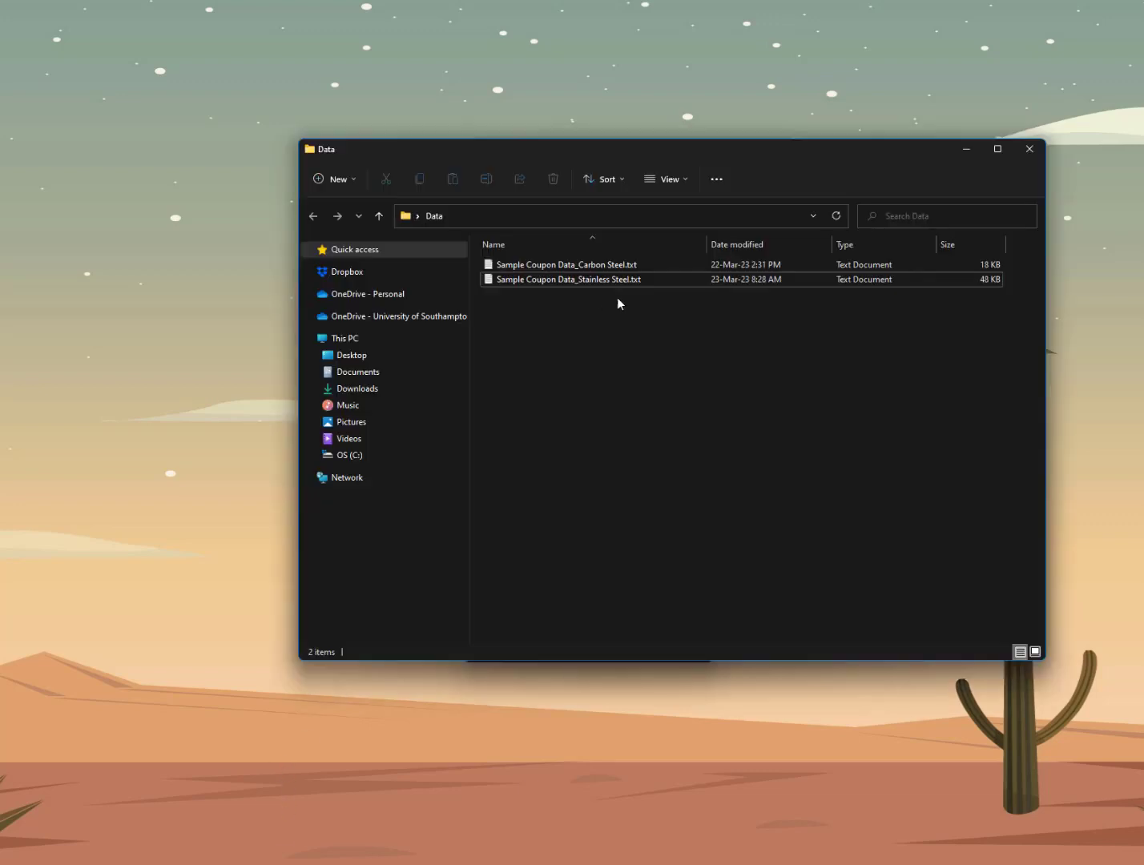
mouse_move(622, 314)
left_mouse_down()
mouse_move(548, 265)
mouse_move(629, 319)
left_mouse_up()
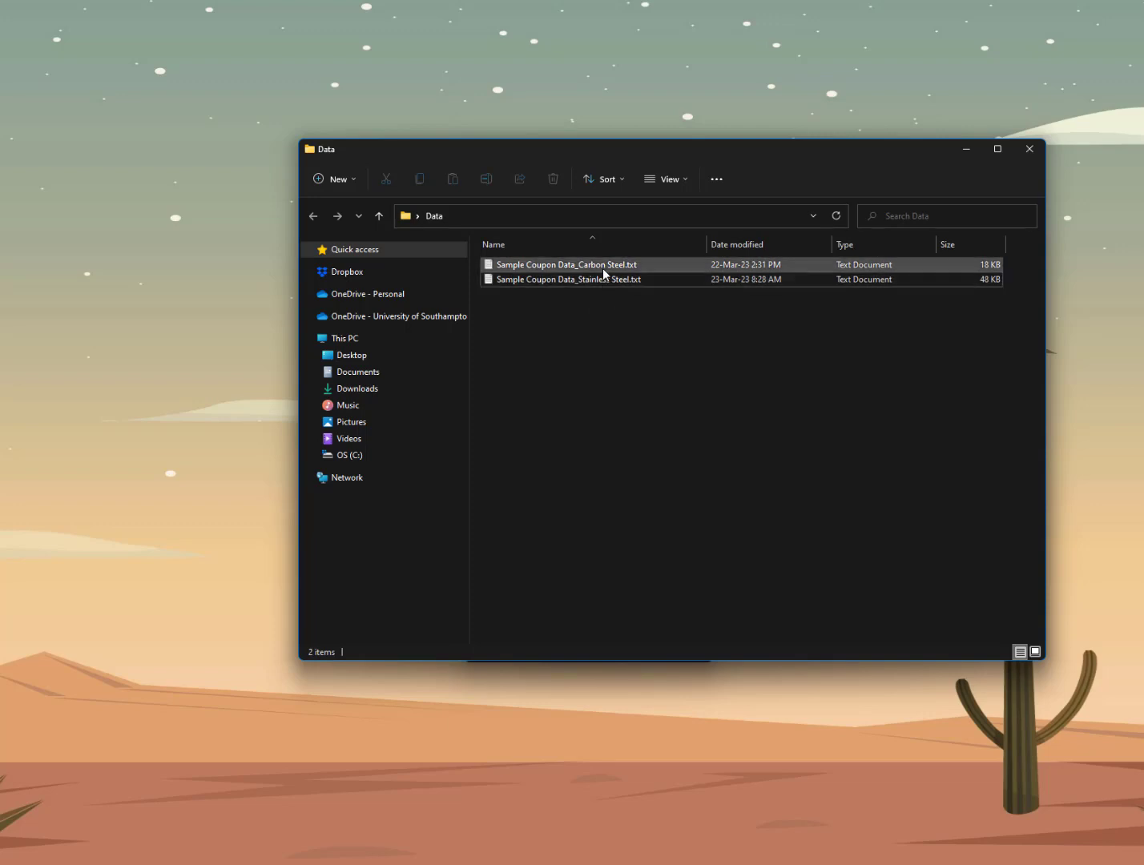
left_click(602, 268)
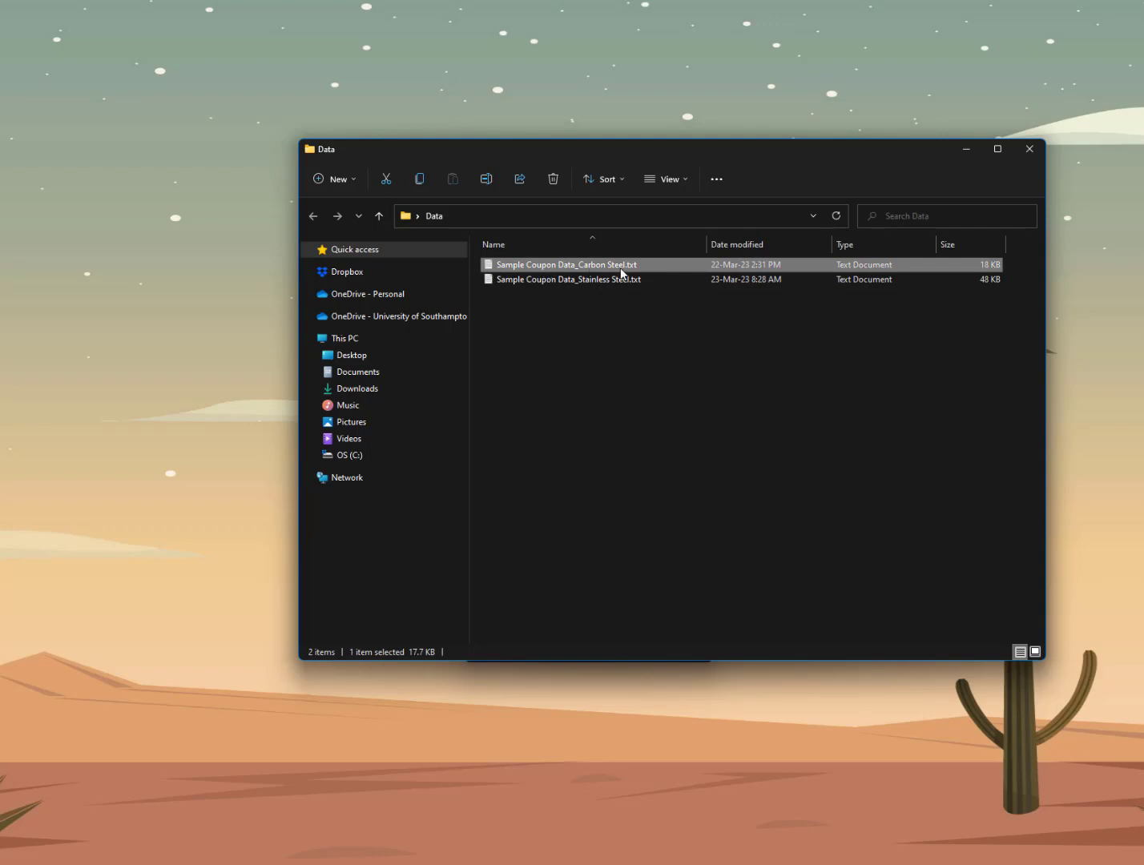
left_click(576, 282)
left_click(591, 316)
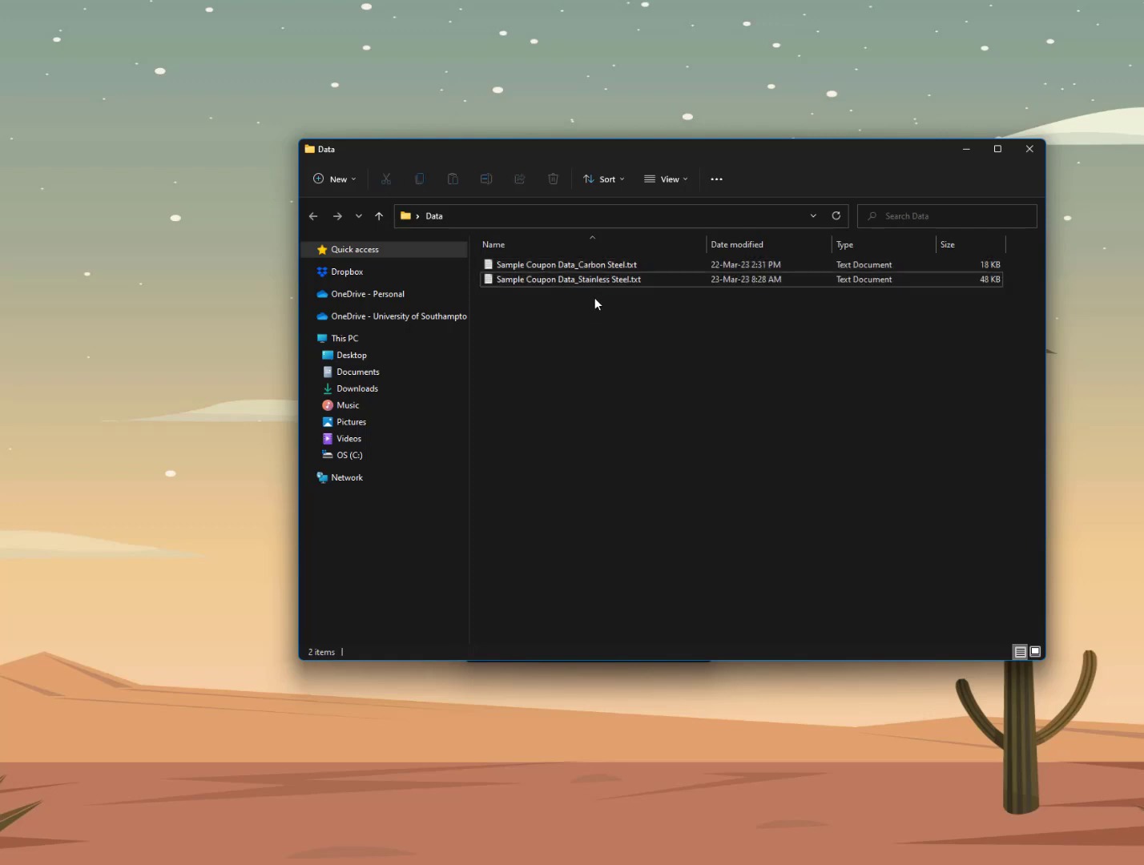
Open Sample Coupon Data_Carbon Steel.txt, examine its strain and stress columns and first stress value, and minimize the file and folder windows
double_click(602, 269)
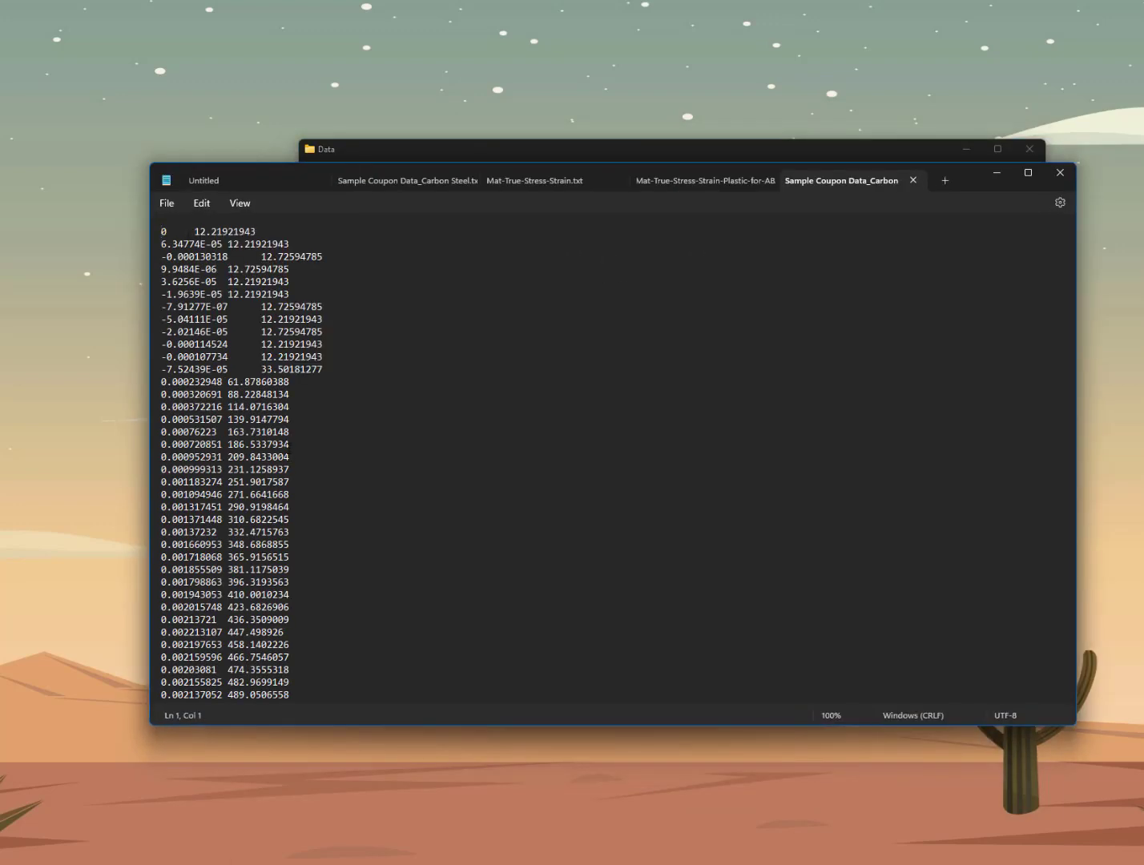
left_click(223, 419)
scroll(197, 369, "down", 13)
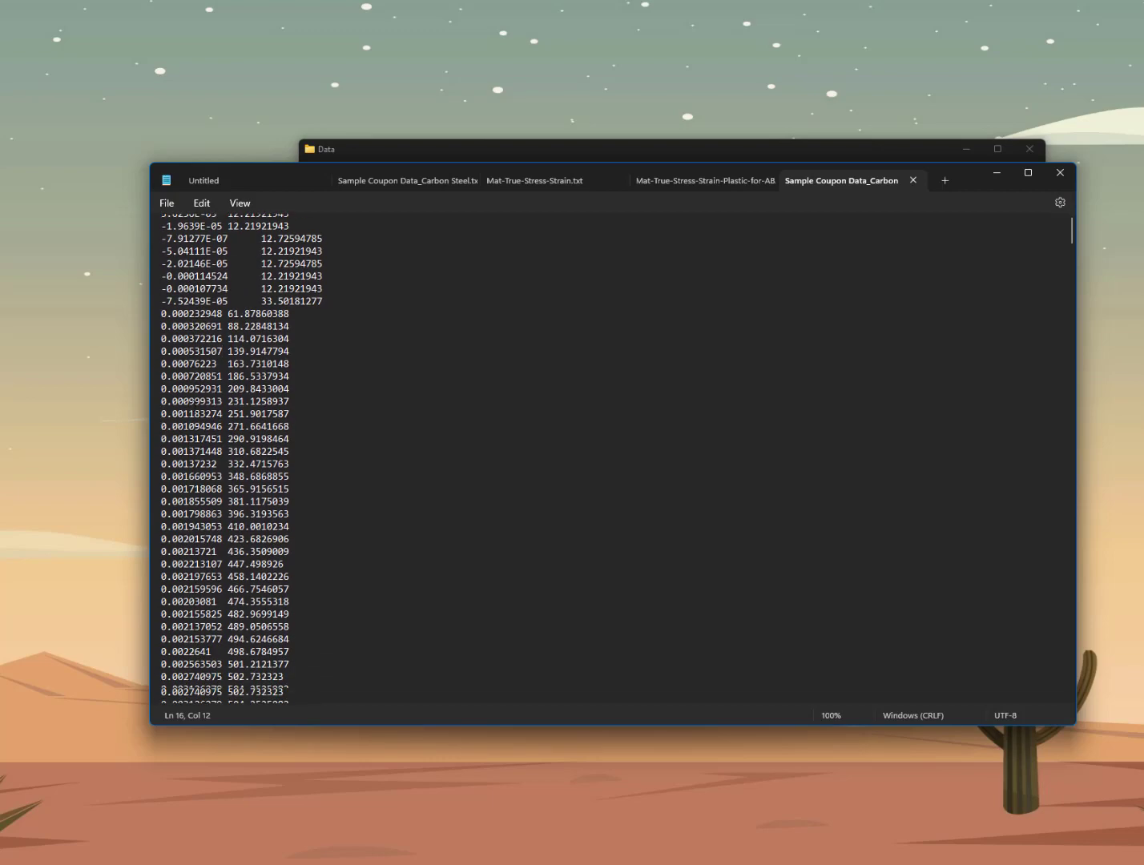
scroll(224, 461, "up", 13)
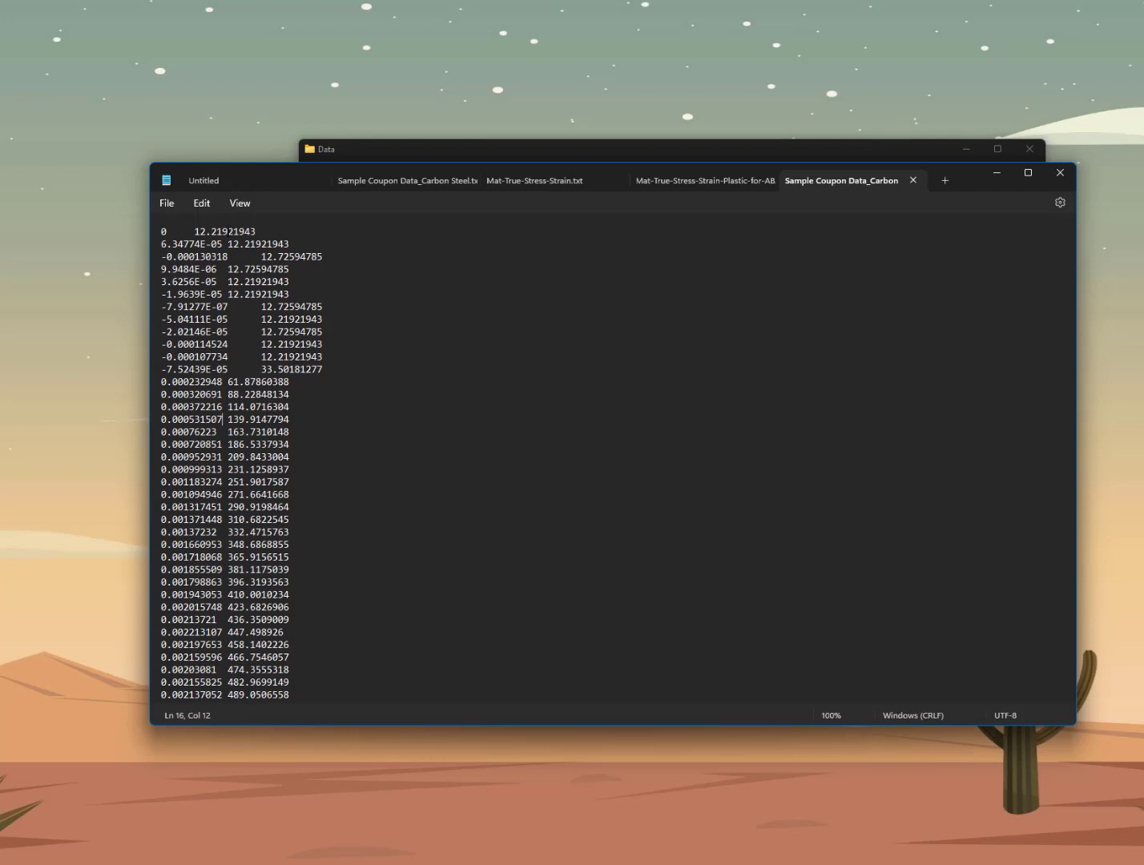
left_click_drag(193, 232, 263, 230)
key("Left")
left_click(260, 231, "shift")
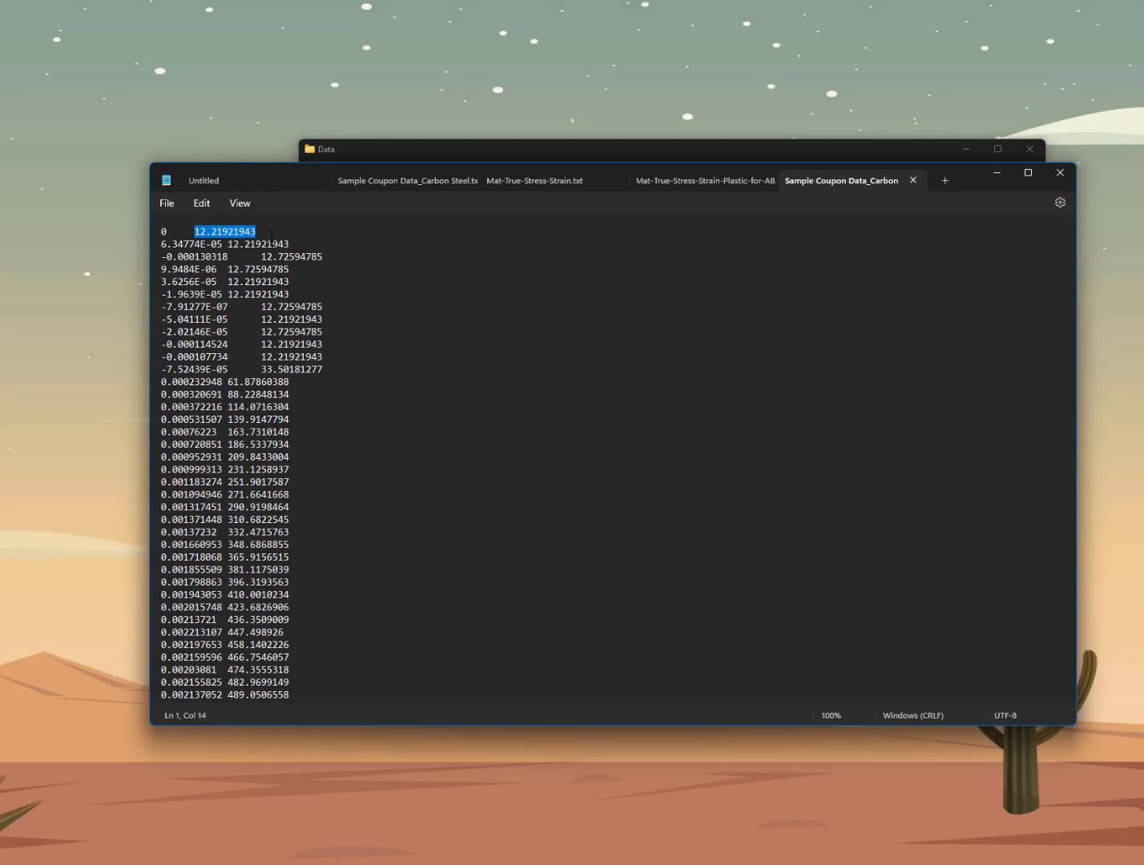
left_click(997, 174)
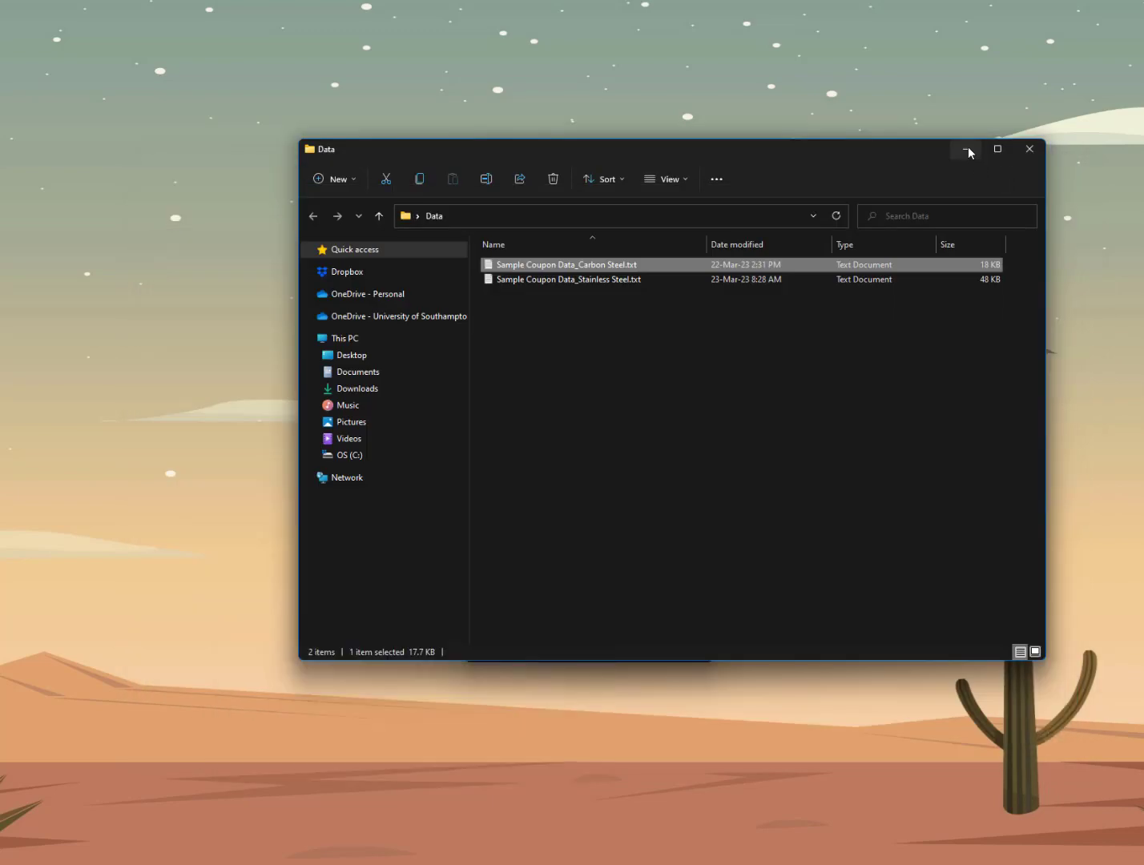
left_click(967, 148)
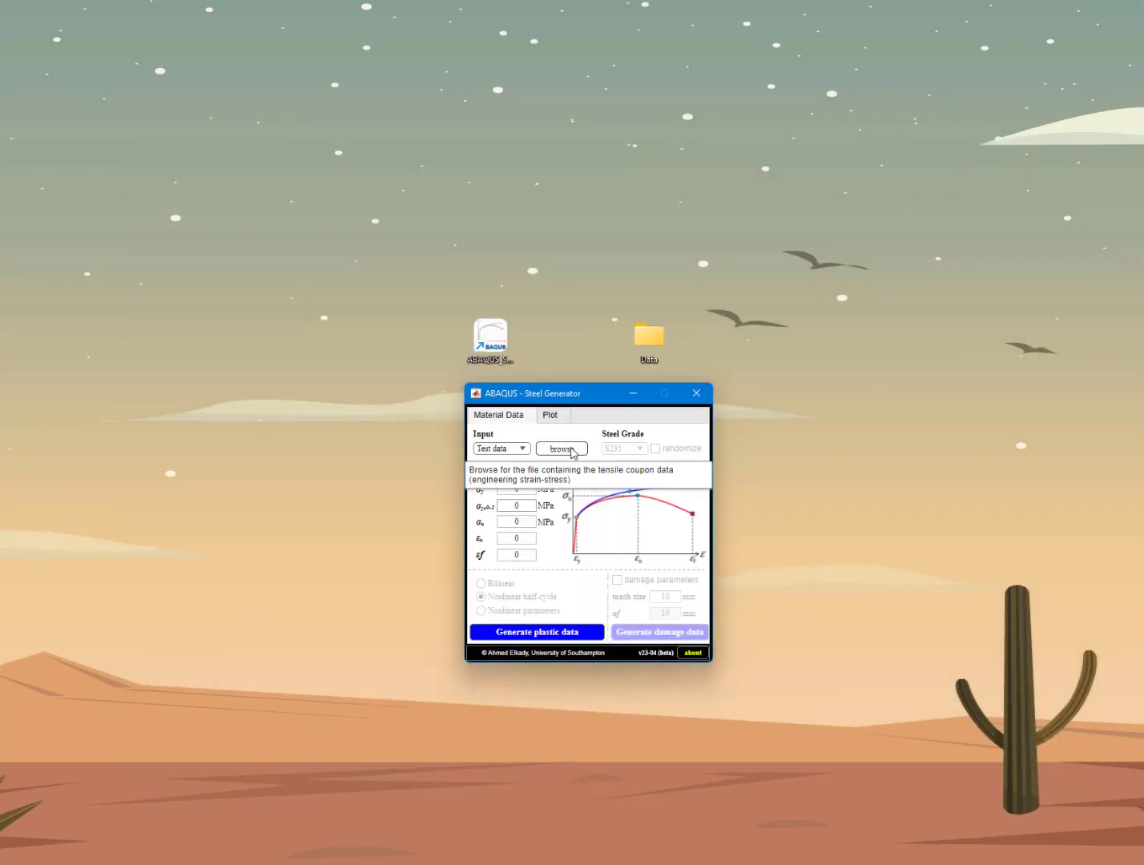
Load Sample Coupon Data_Carbon Steel.txt from the Data folder as the test data in the Steel Generator
left_click(573, 451)
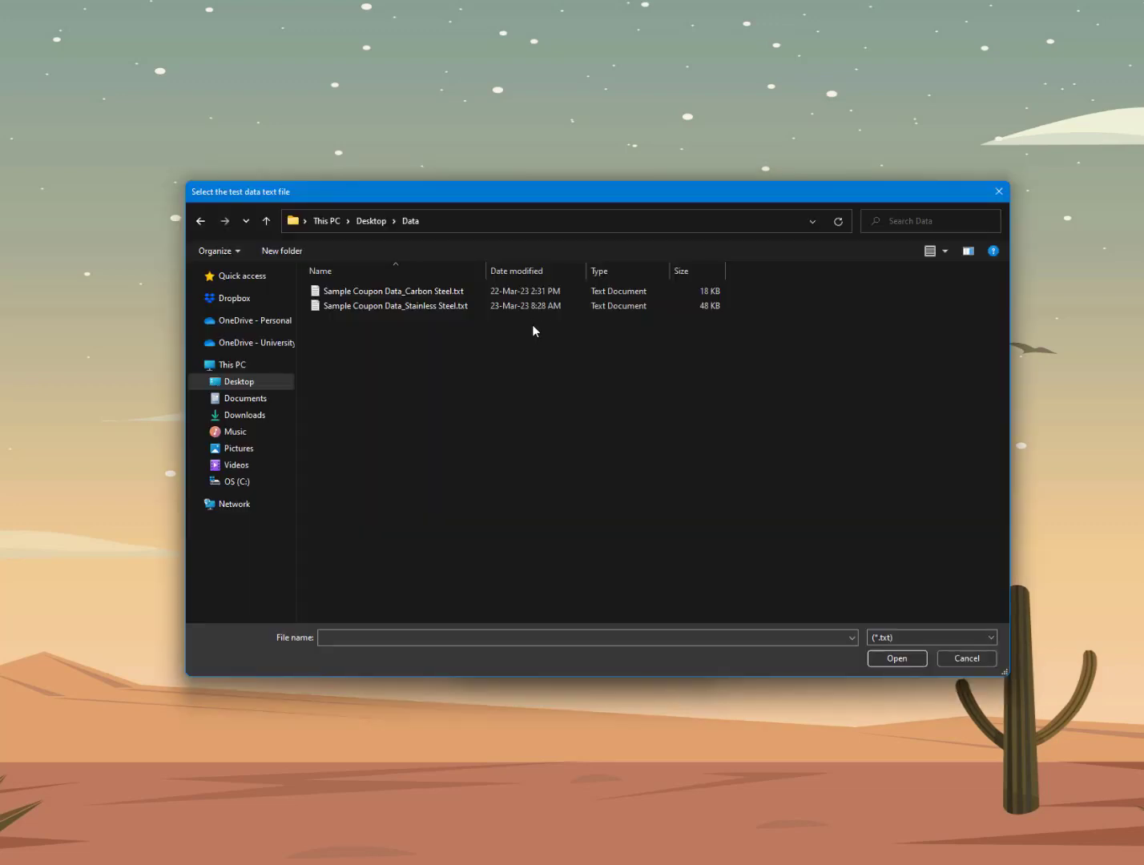
left_click(422, 296)
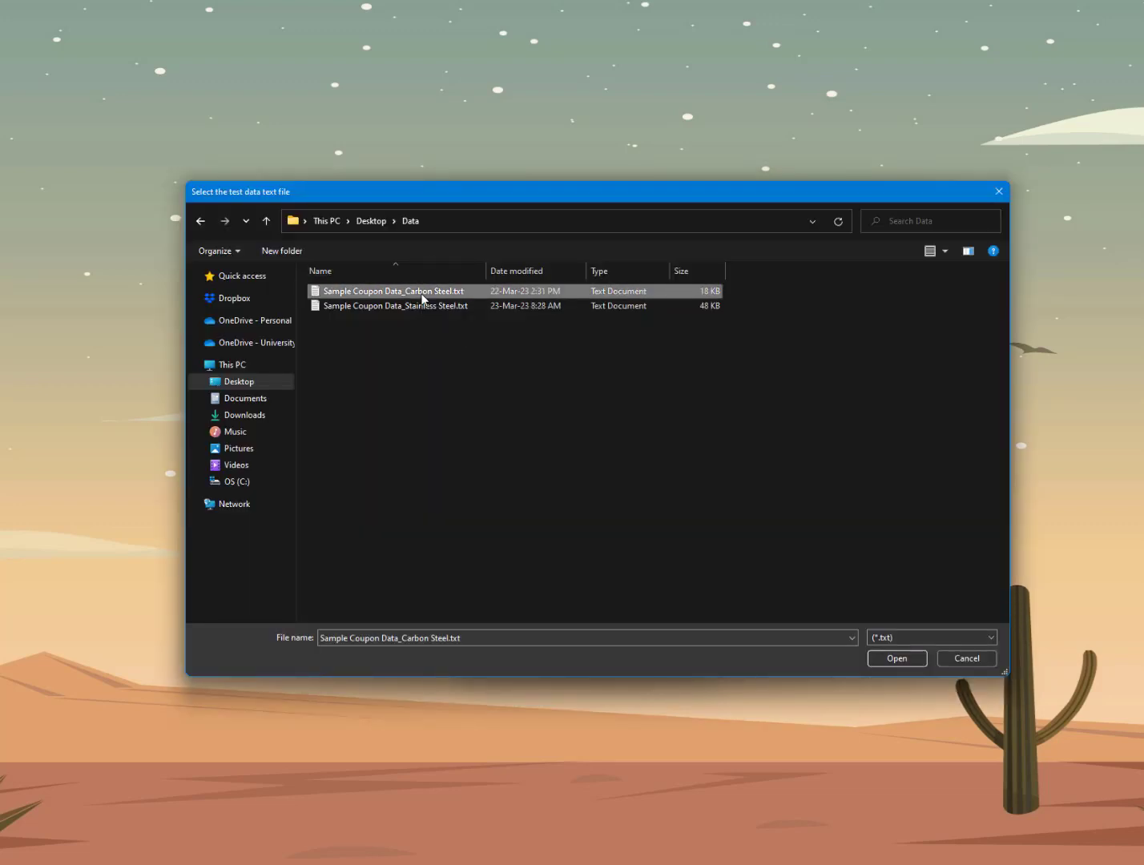
double_click(431, 296)
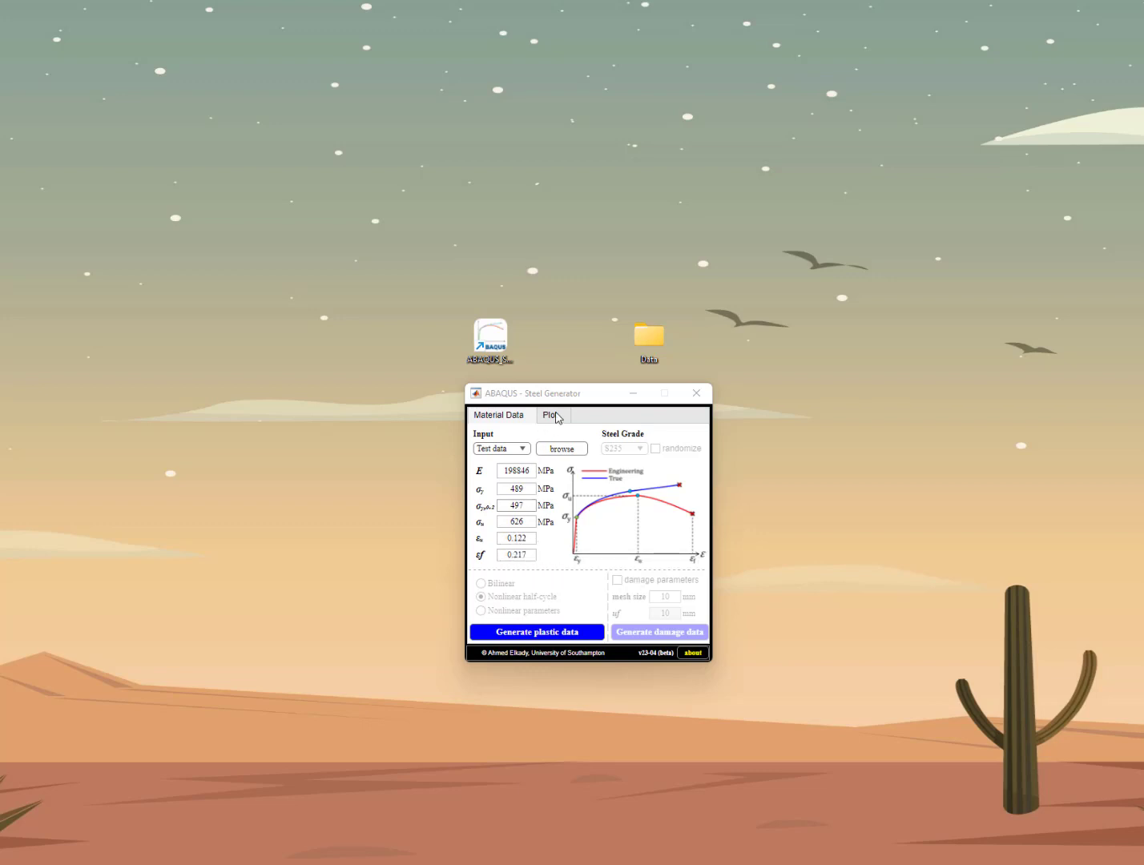
Examine the plotted stress-strain curve with its yield, ultimate and fracture points, and return to the material data
left_click(550, 415)
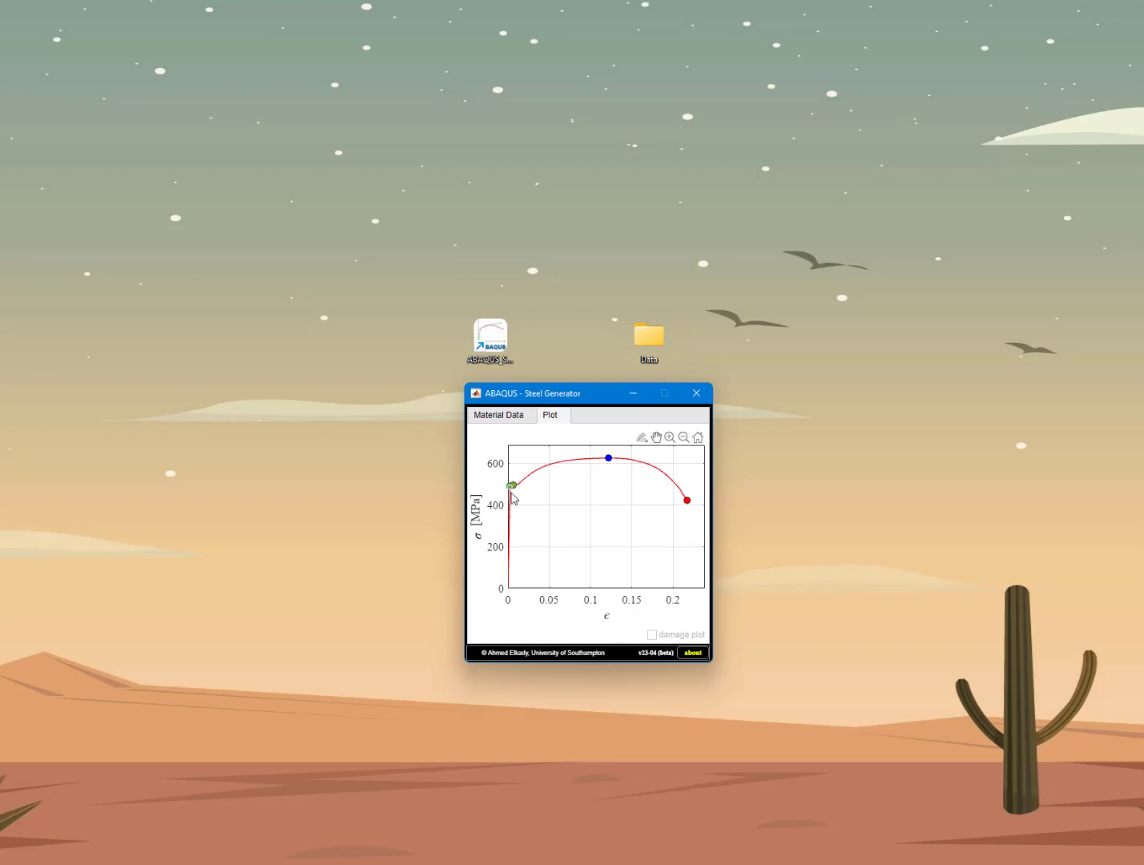
mouse_move(511, 494)
mouse_move(610, 464)
mouse_move(687, 501)
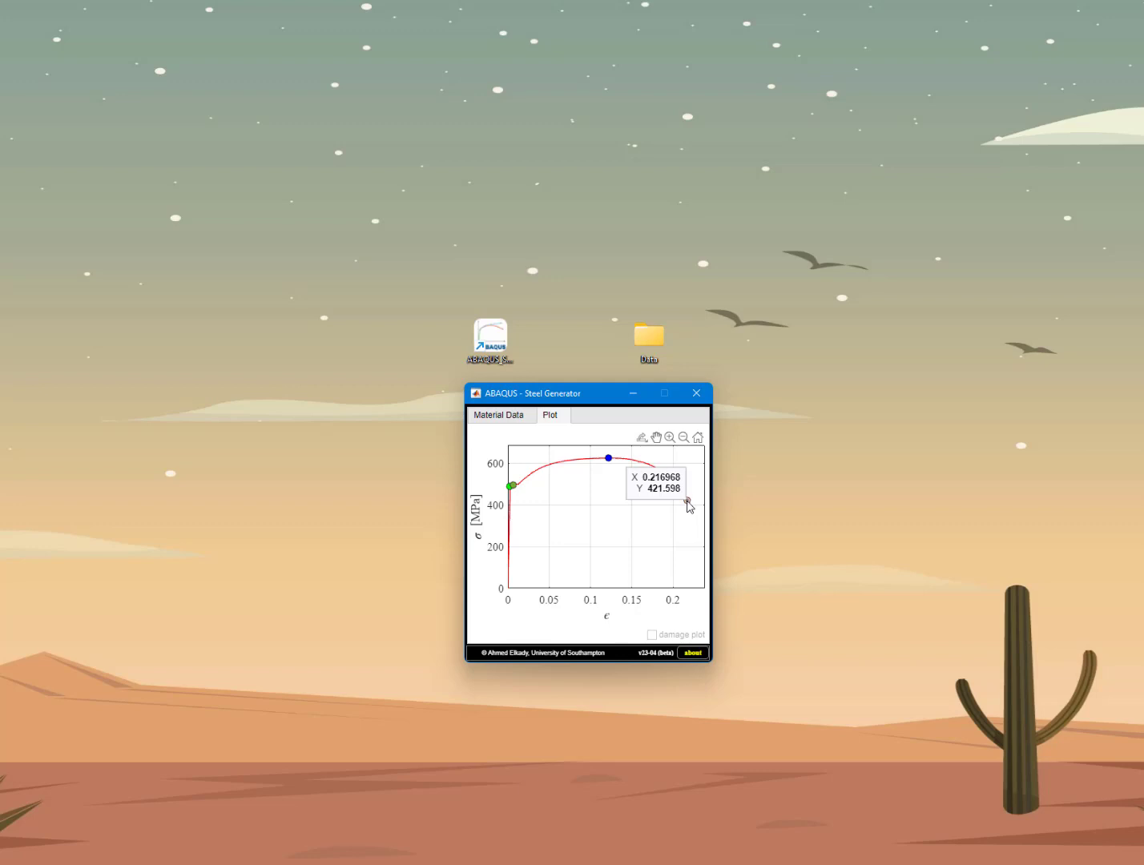
left_click(505, 417)
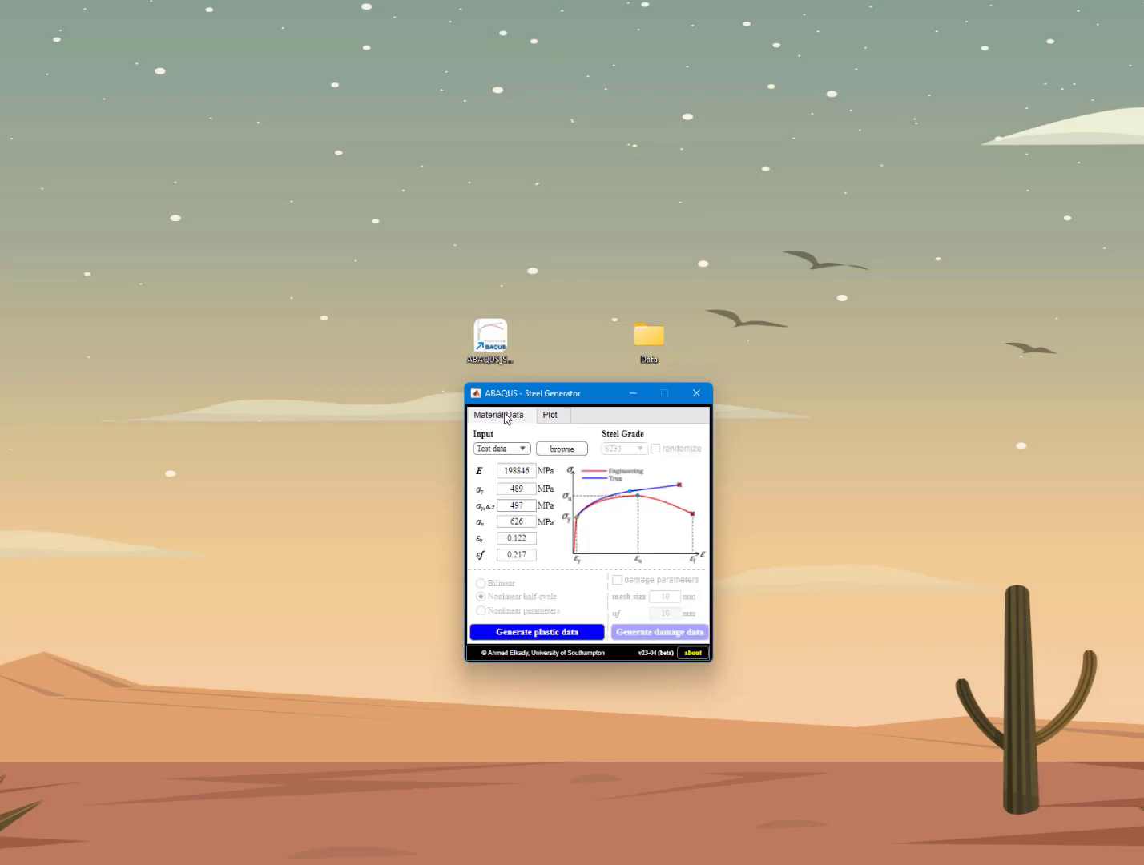
Recheck the stress-strain plot, then generate the plastic data and save it in the desktop Data folder
left_click(565, 630)
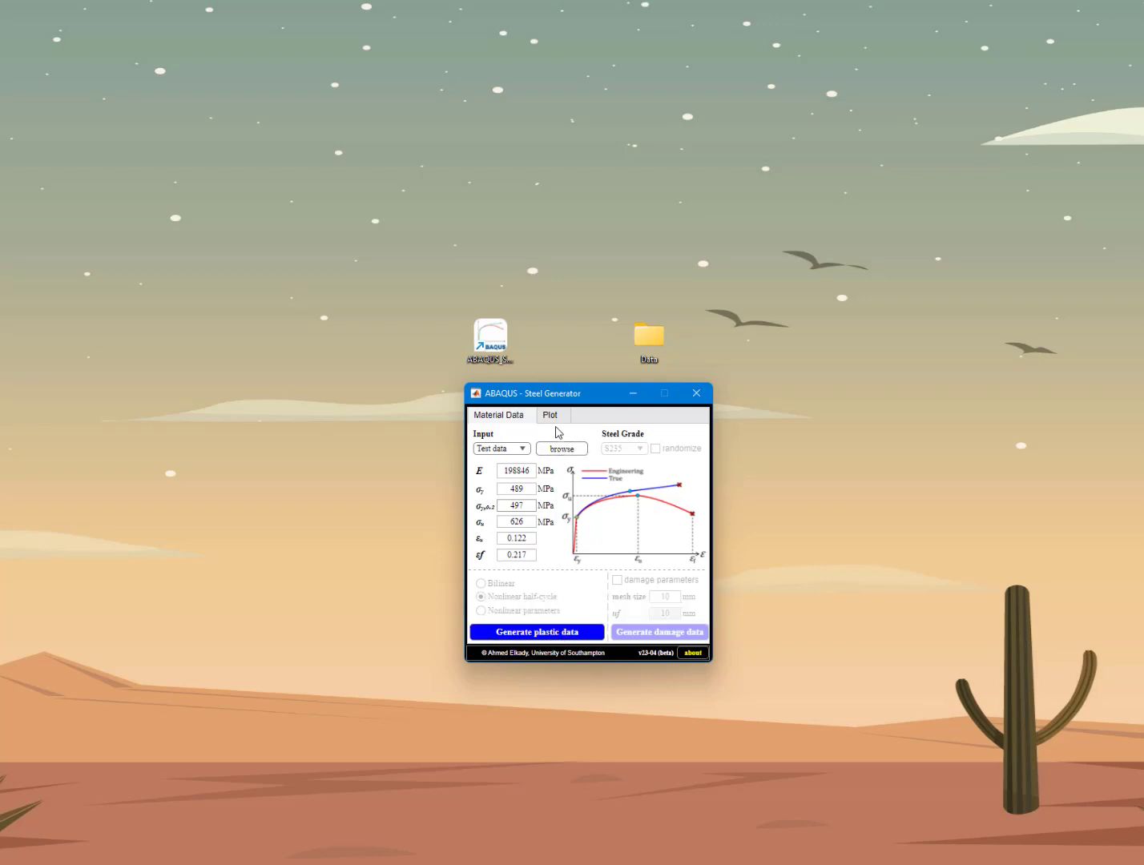
left_click(553, 416)
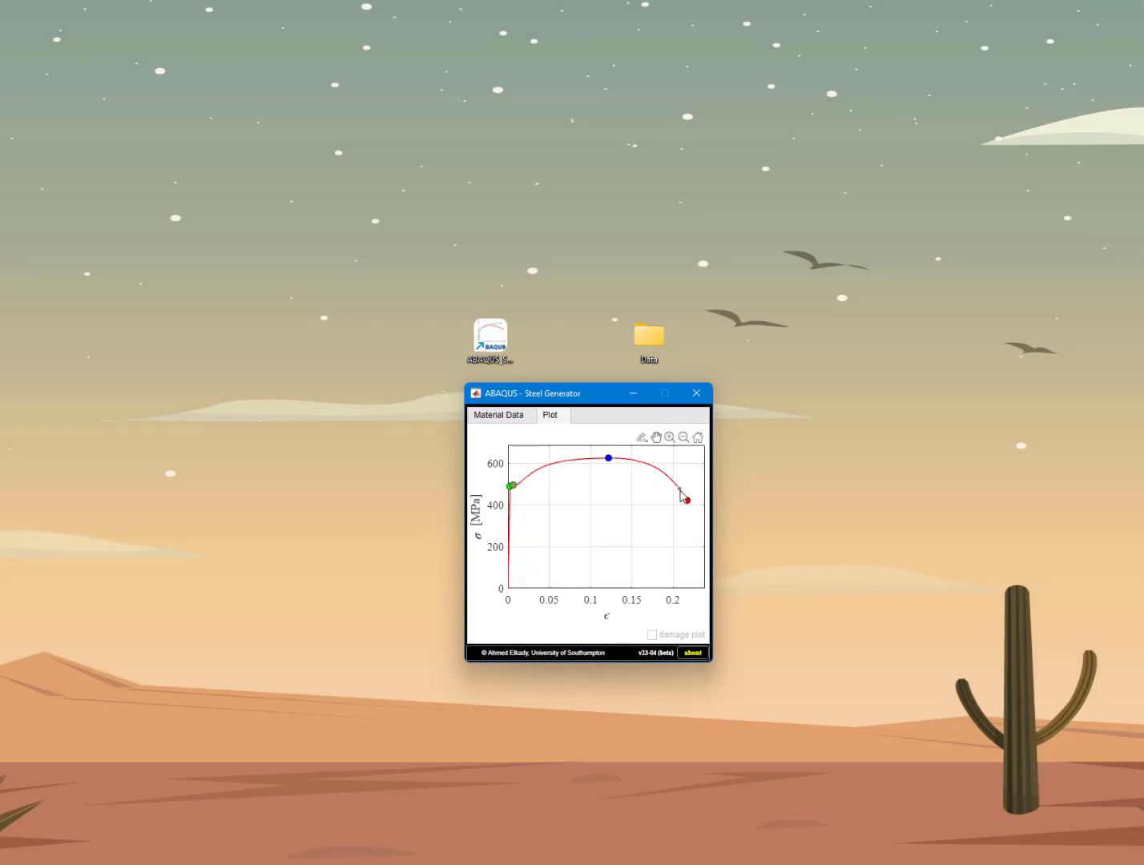
left_click(518, 415)
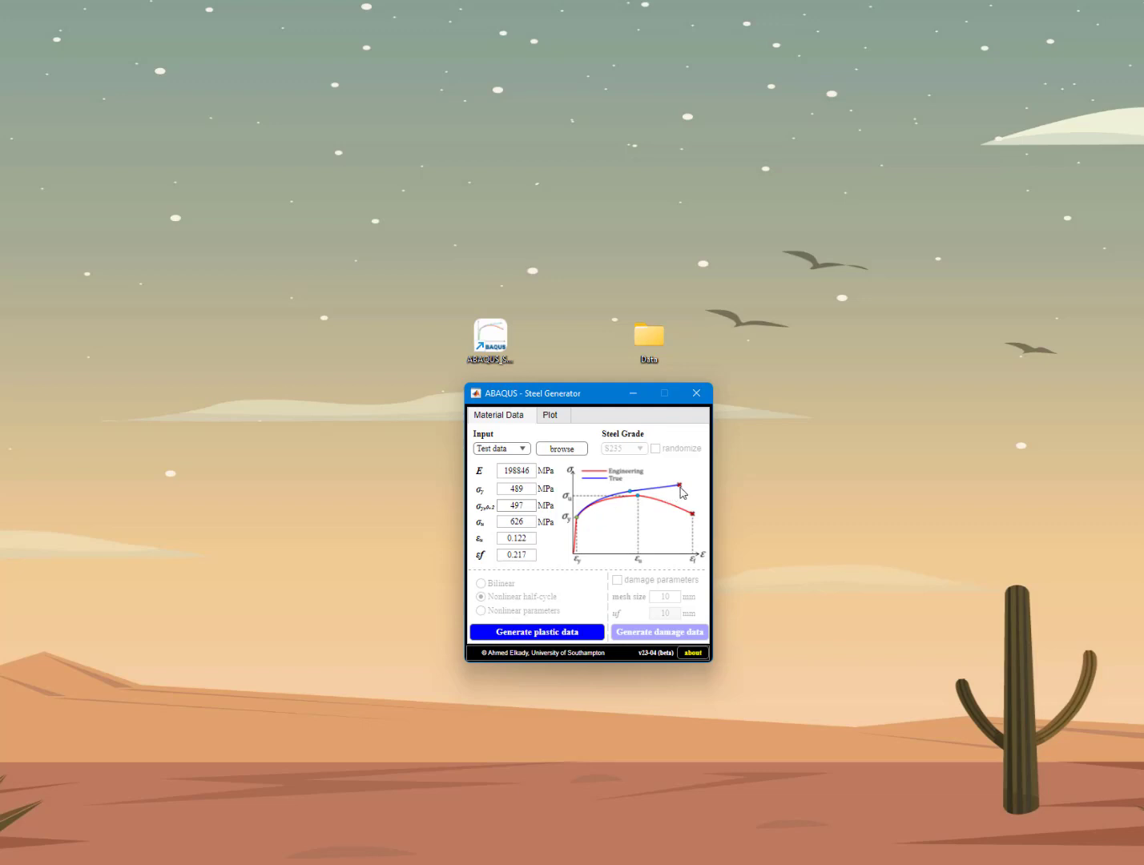
left_click(558, 636)
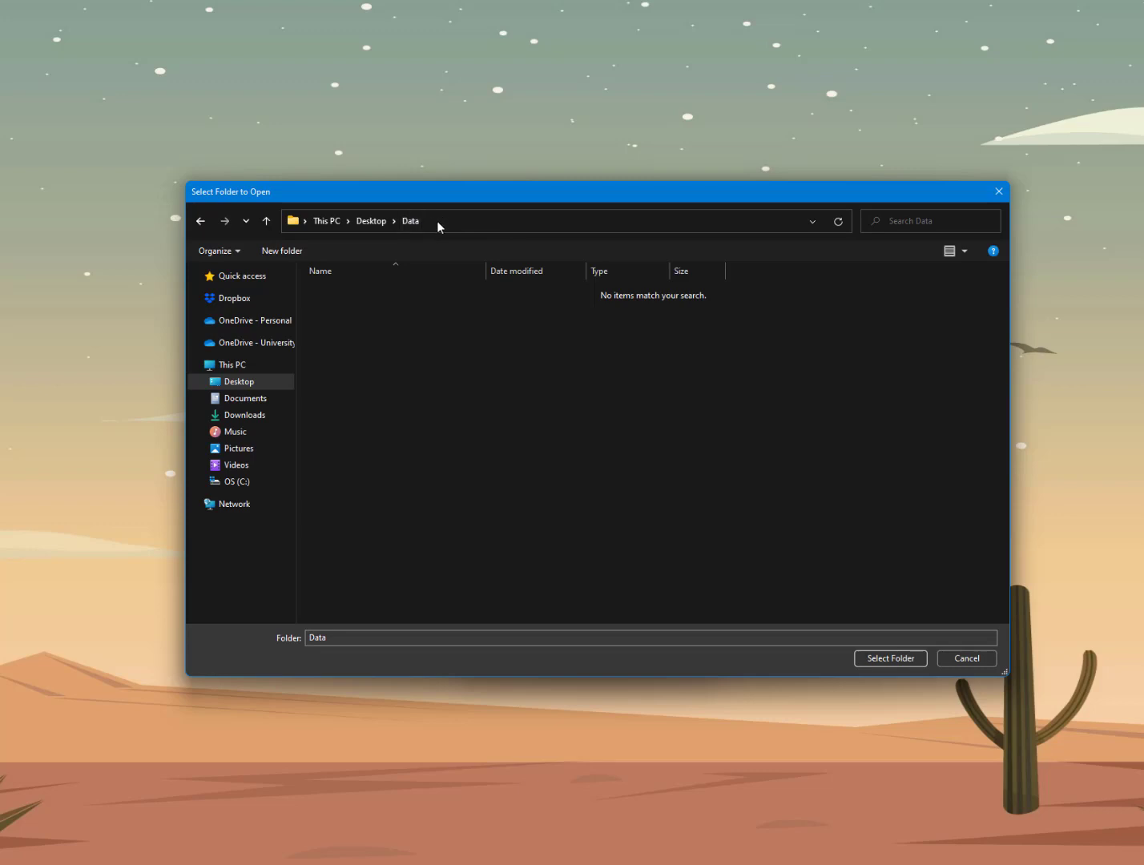
left_click(889, 658)
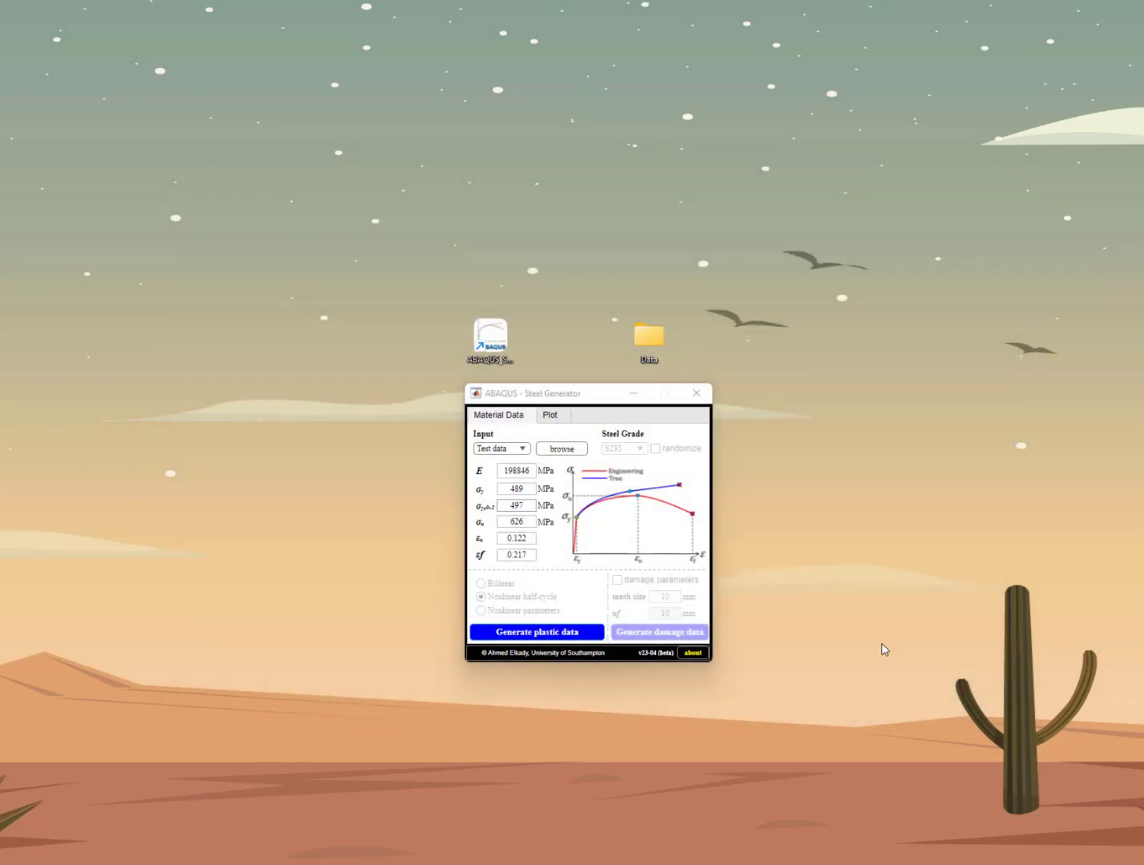
Locate the two generated text files in the Data folder and open Mat-True-Stress-Strain.txt to view its contents
double_click(658, 333)
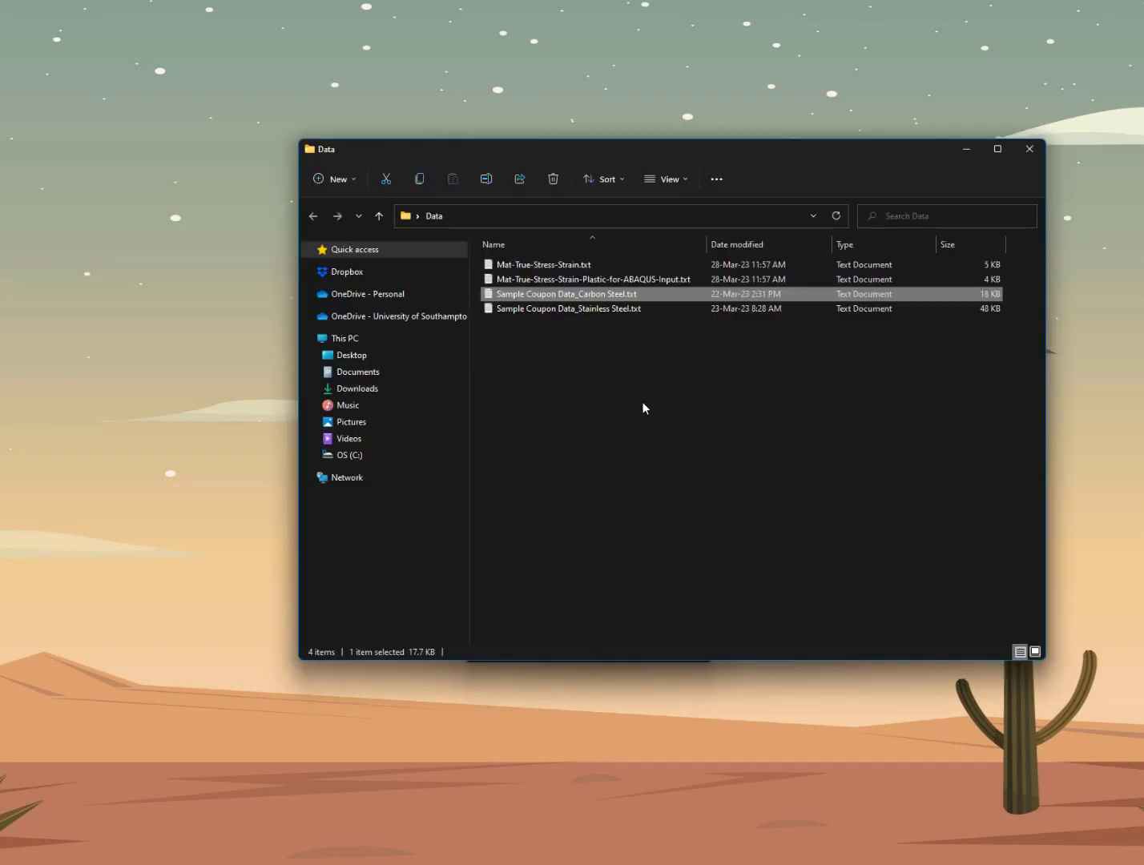
left_click(641, 401)
left_click_drag(477, 259, 513, 281)
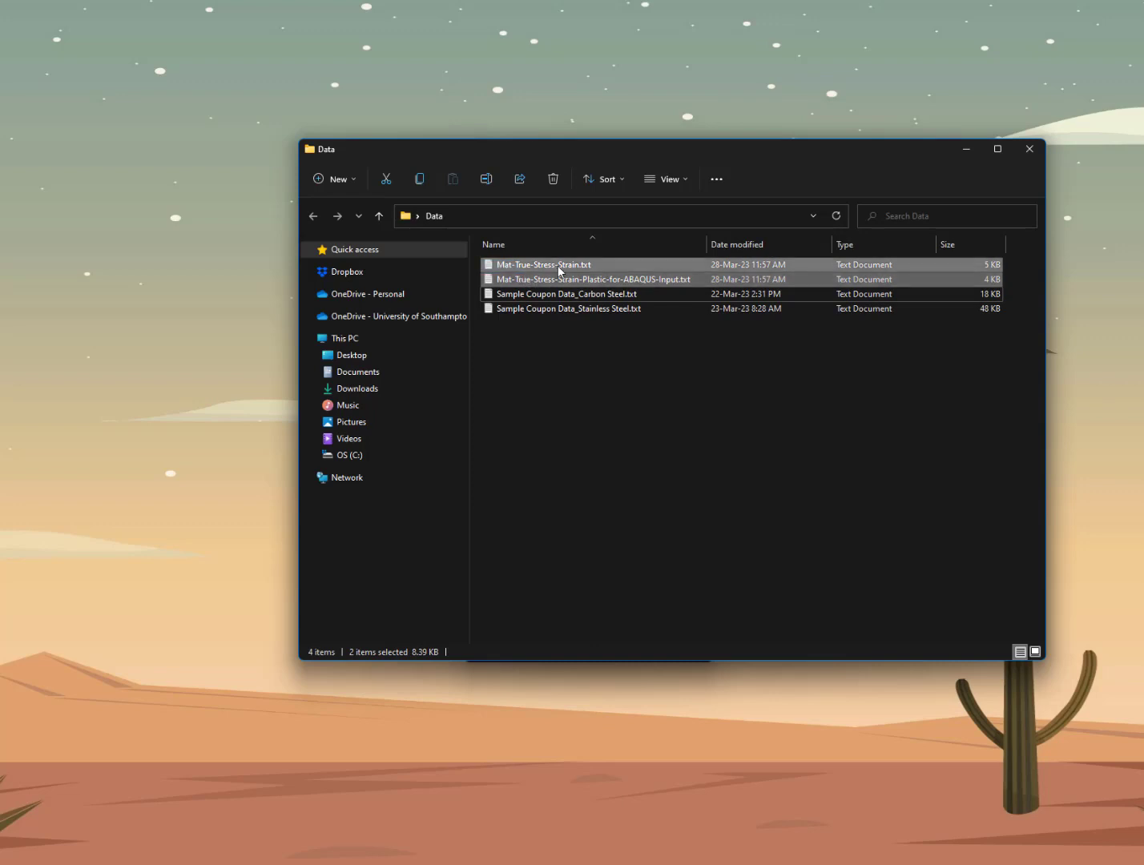
left_click(552, 265)
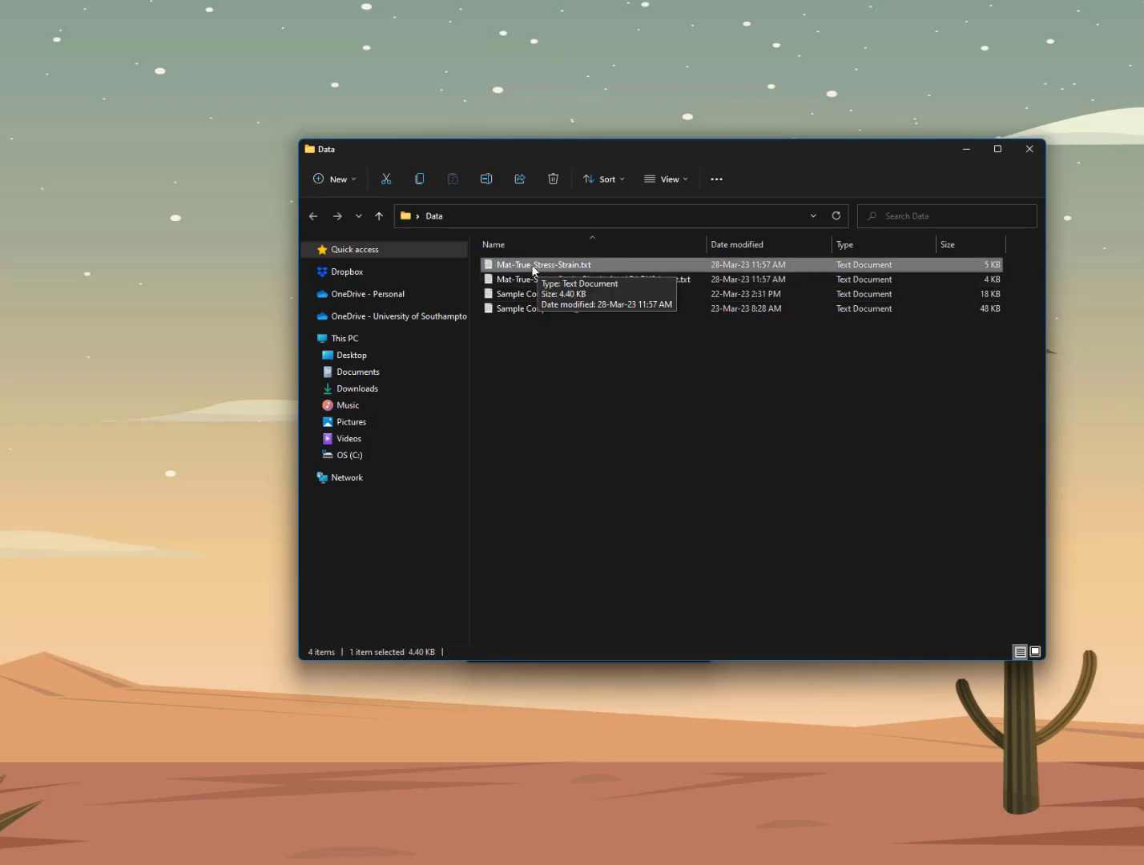
double_click(572, 264)
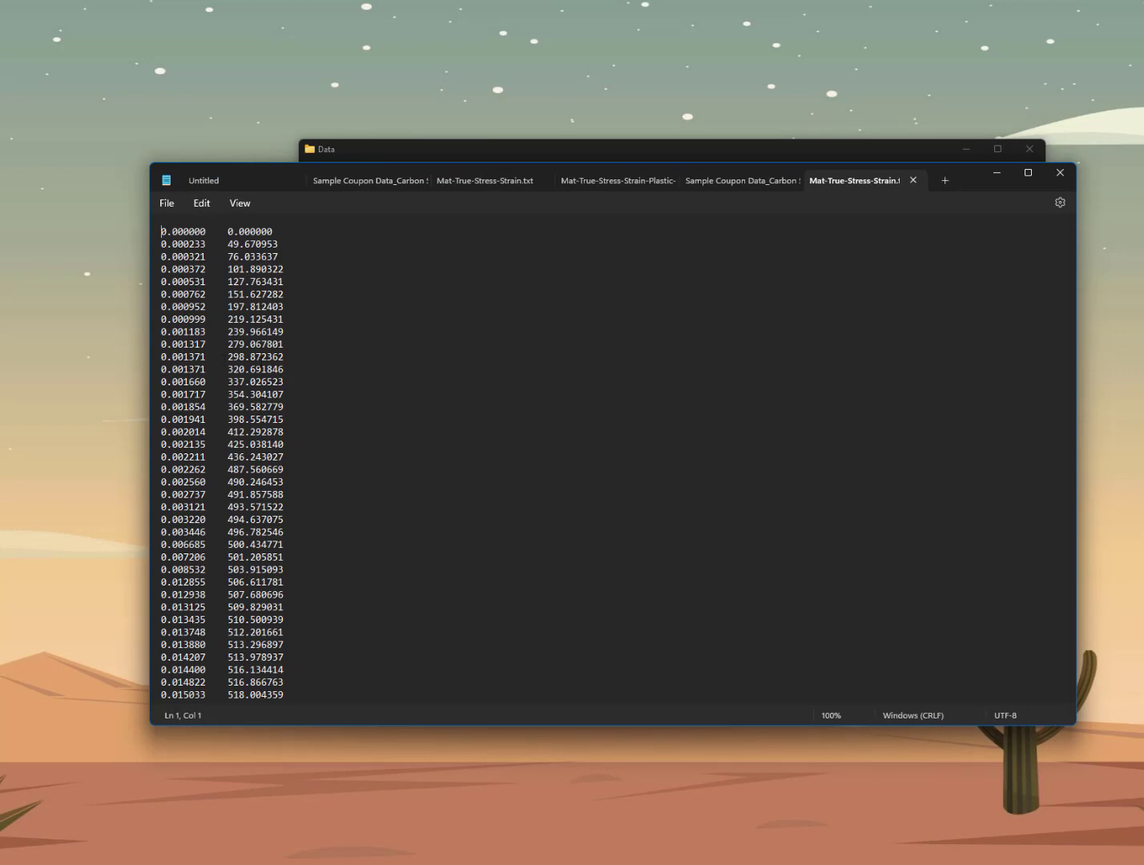
Open Mat-True-Stress-Strain-Plastic-for-ABAQUS-Input.txt from the Data folder and review its stress and plastic strain columns down to the last row
left_click(1059, 176)
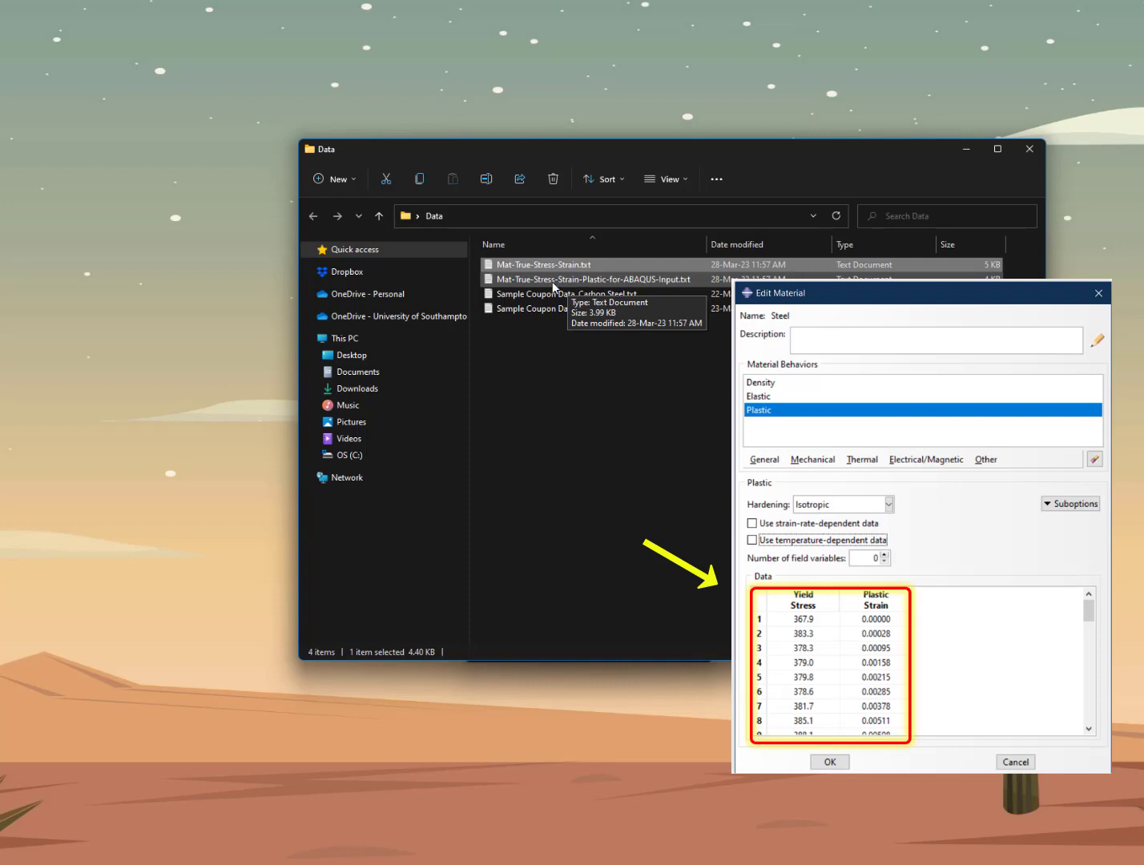
double_click(621, 280)
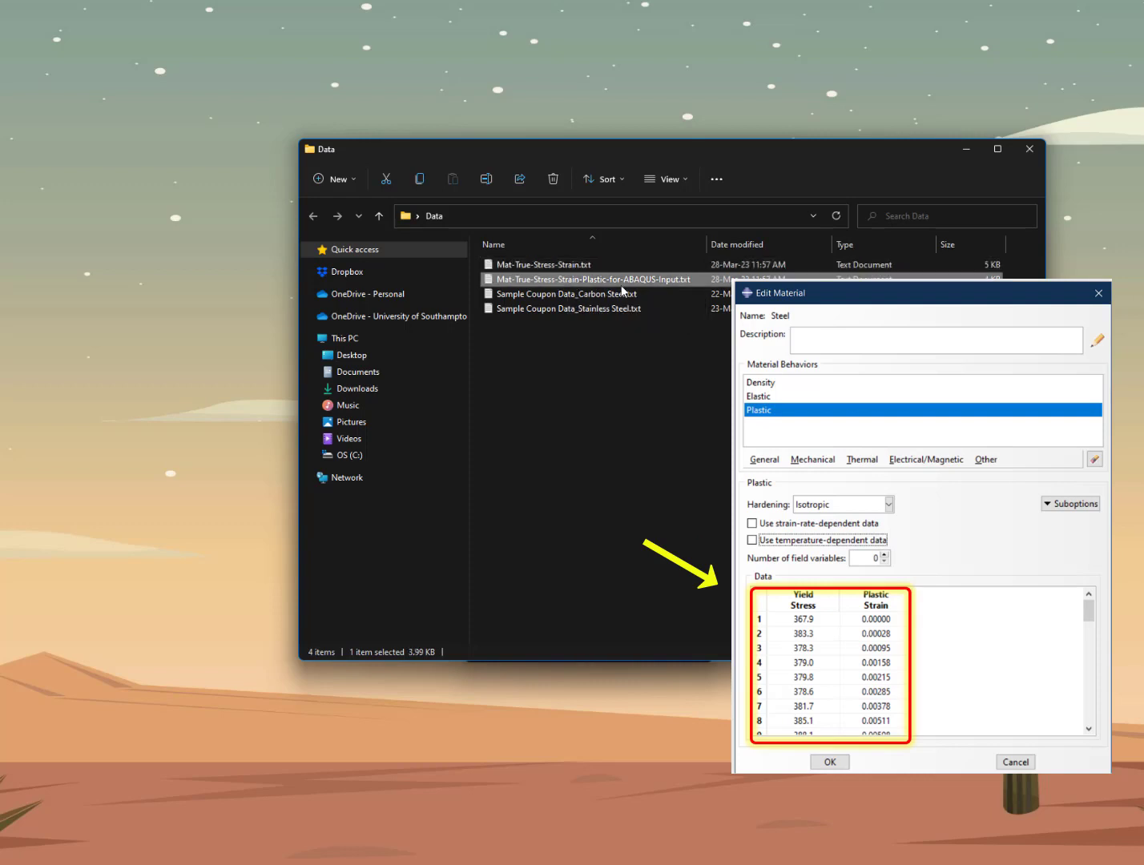
left_click(616, 233)
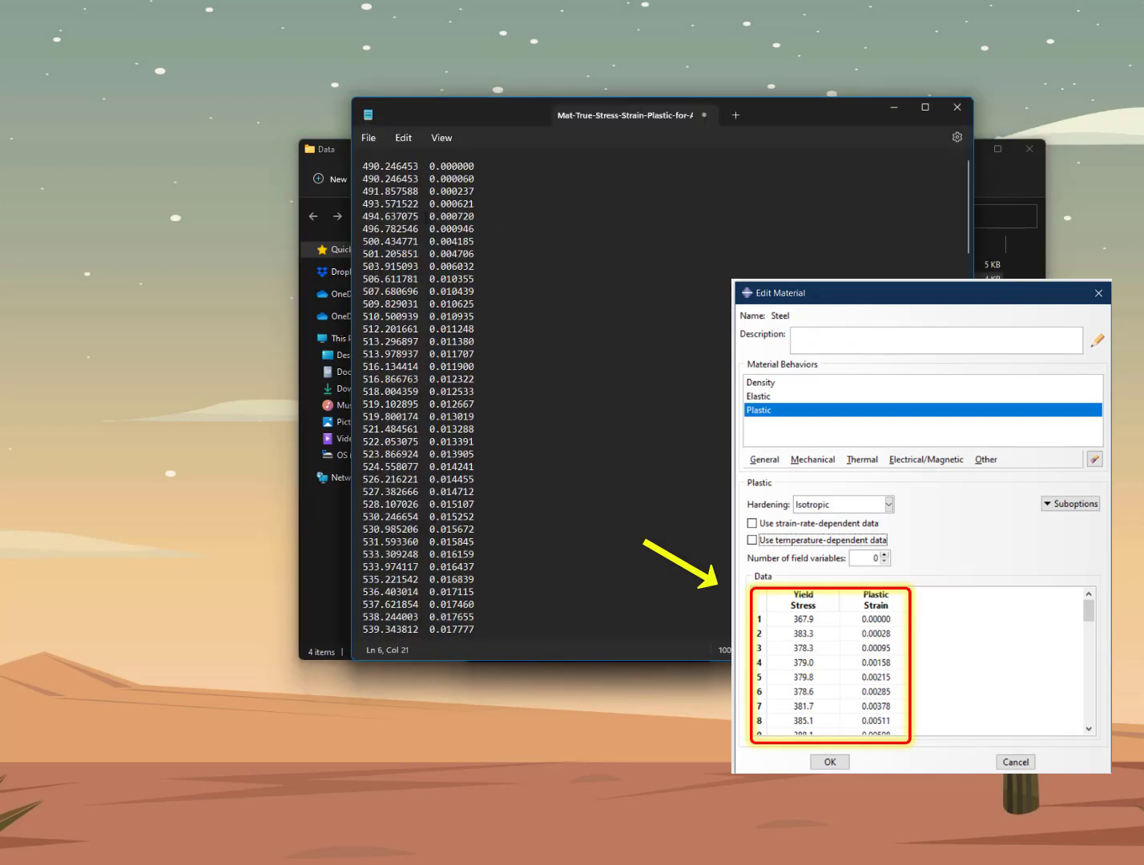
left_click_drag(398, 166, 398, 283)
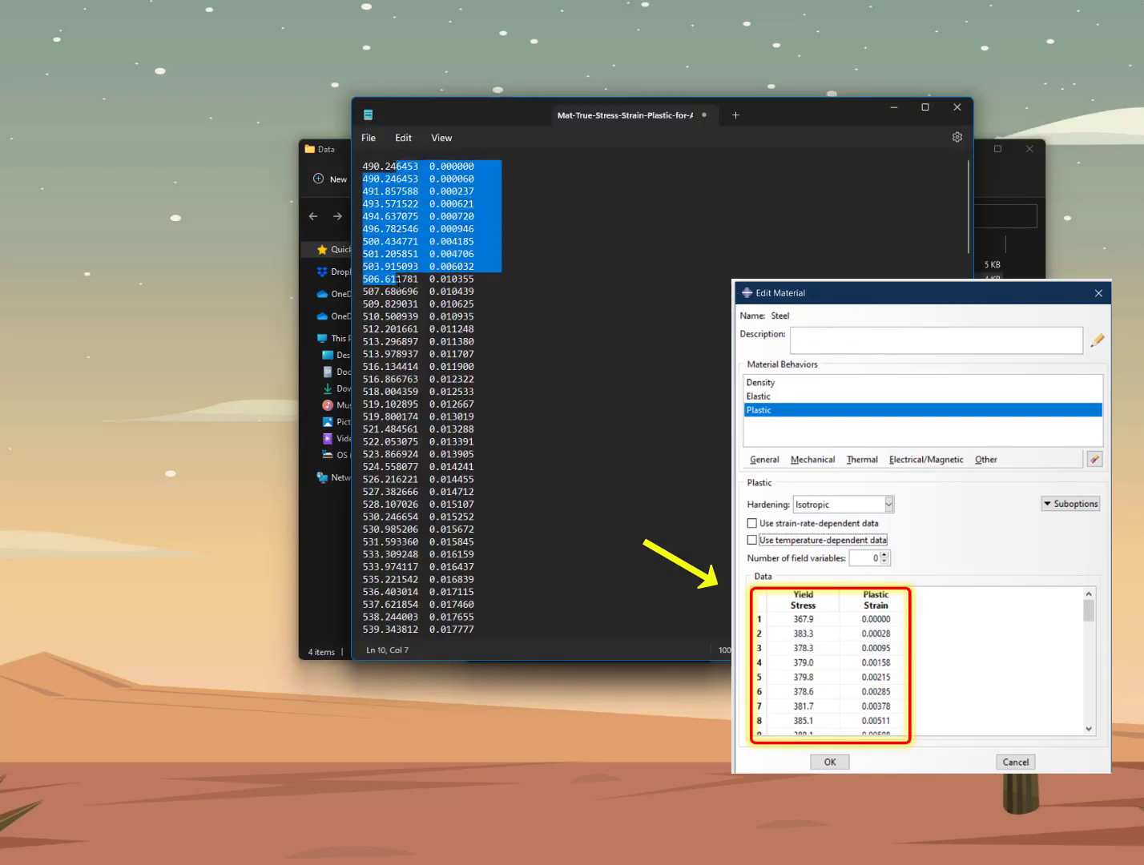
left_click(409, 366)
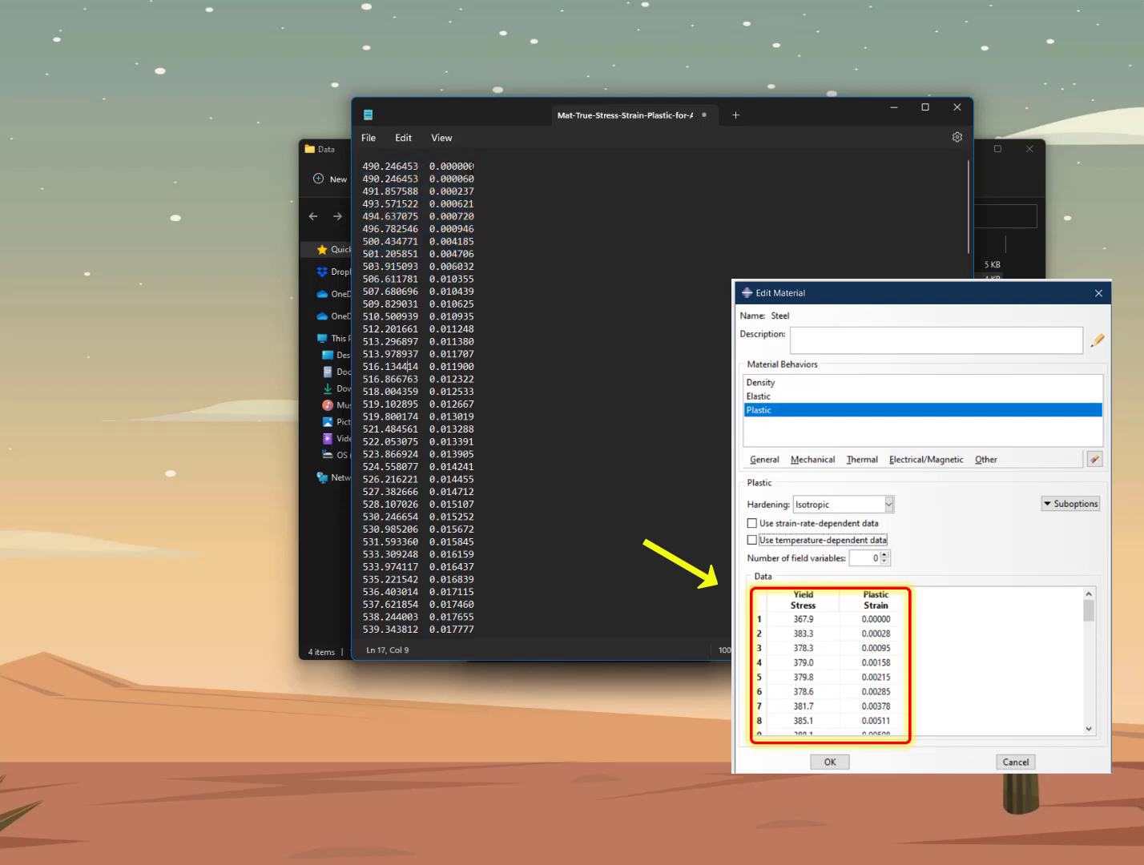
scroll(480, 565, "down", 20)
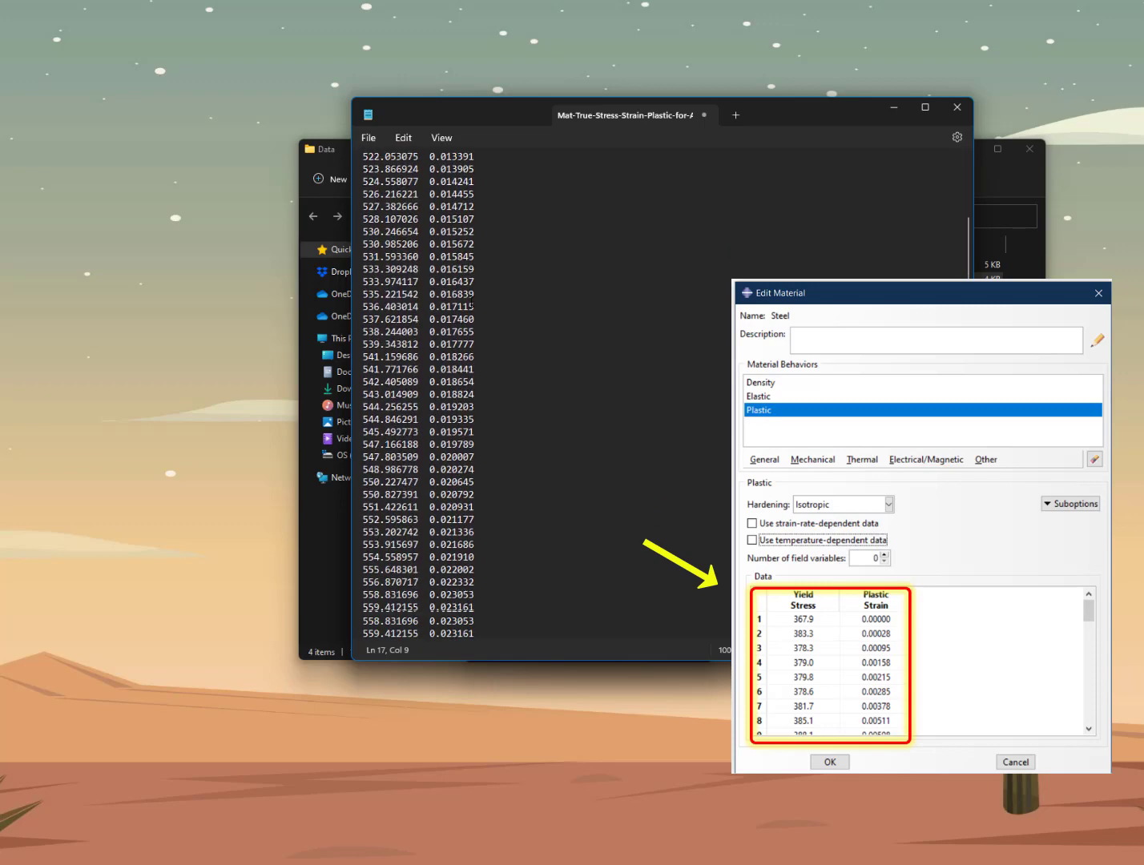
scroll(481, 565, "down", 4)
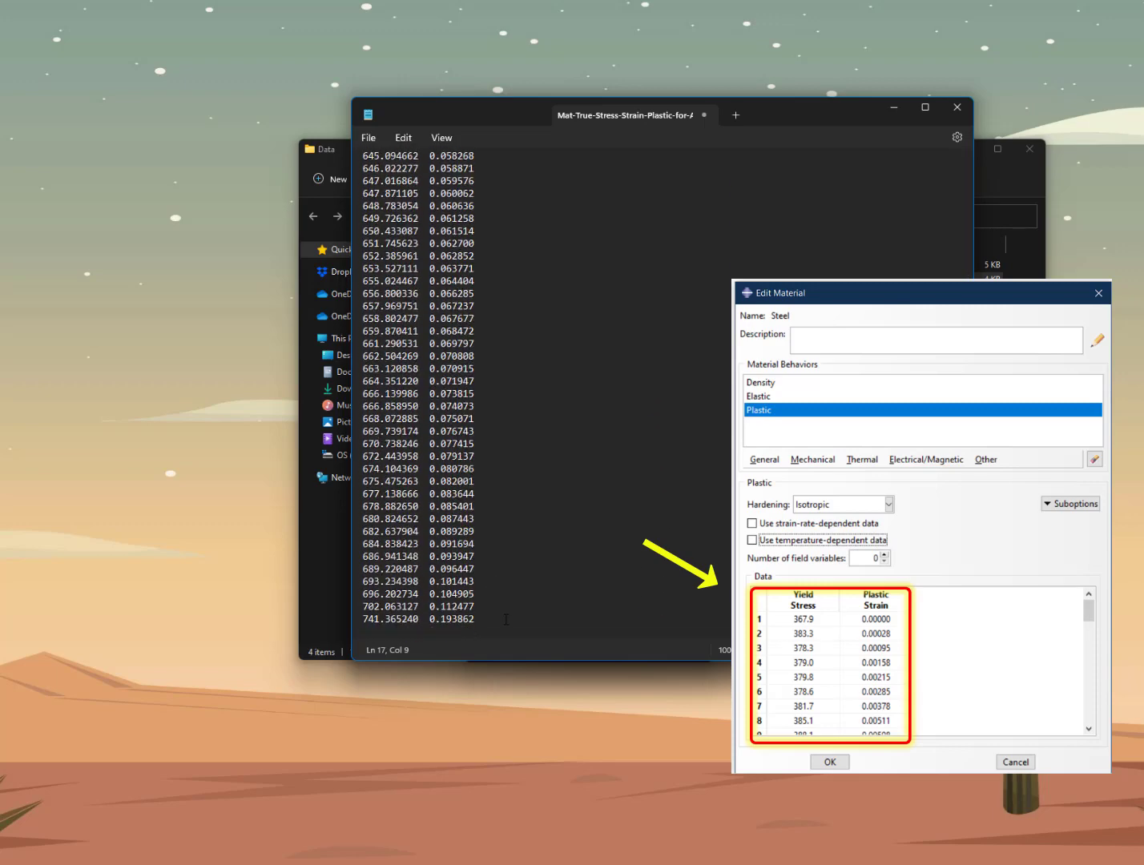
Minimize the text file and Data folder windows, view the engineering and true stress-strain curves in the Steel Generator, and return to the material data
left_click(900, 115)
left_click(967, 150)
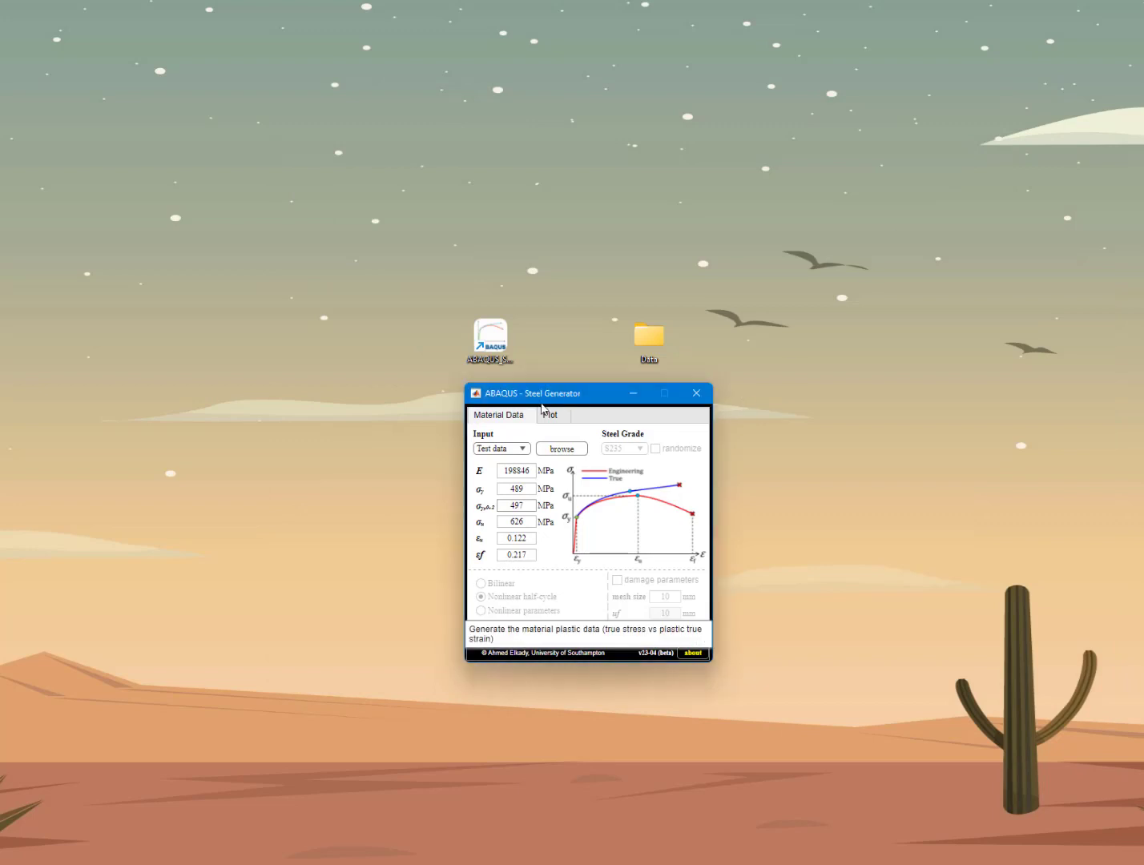
left_click(551, 418)
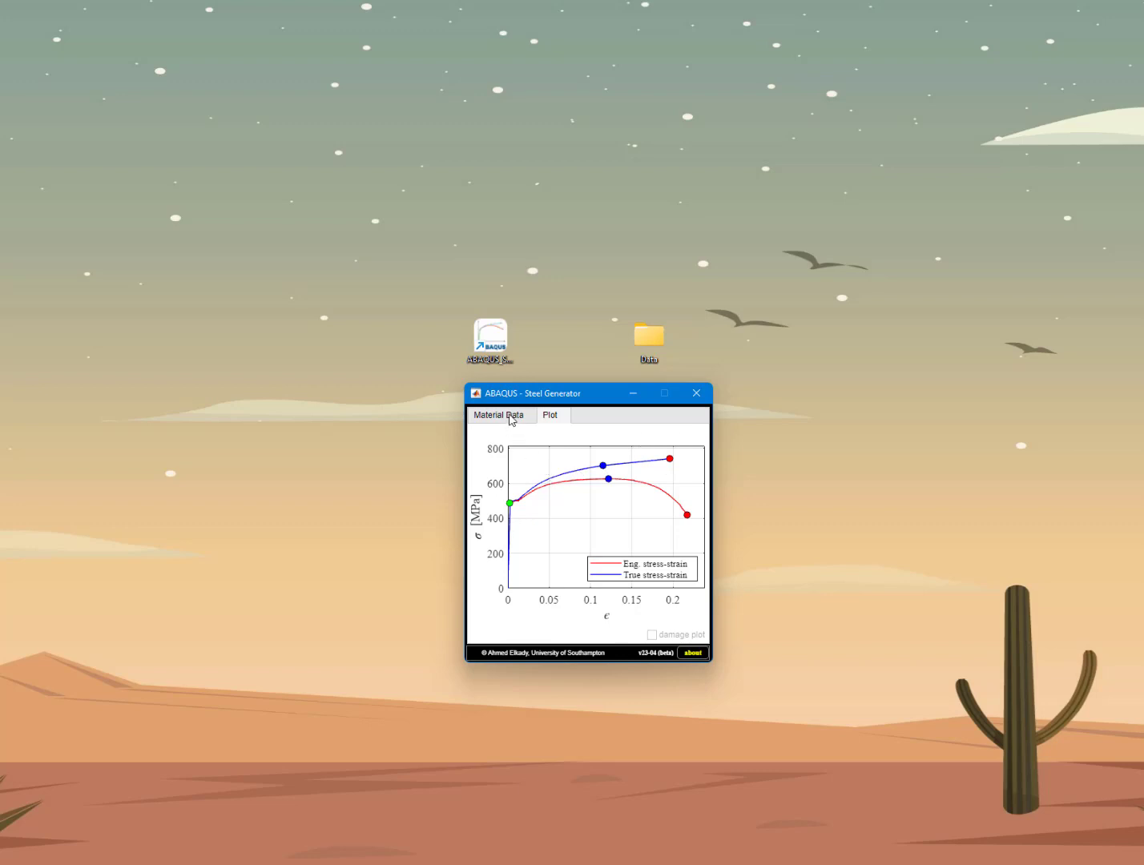
left_click(510, 414)
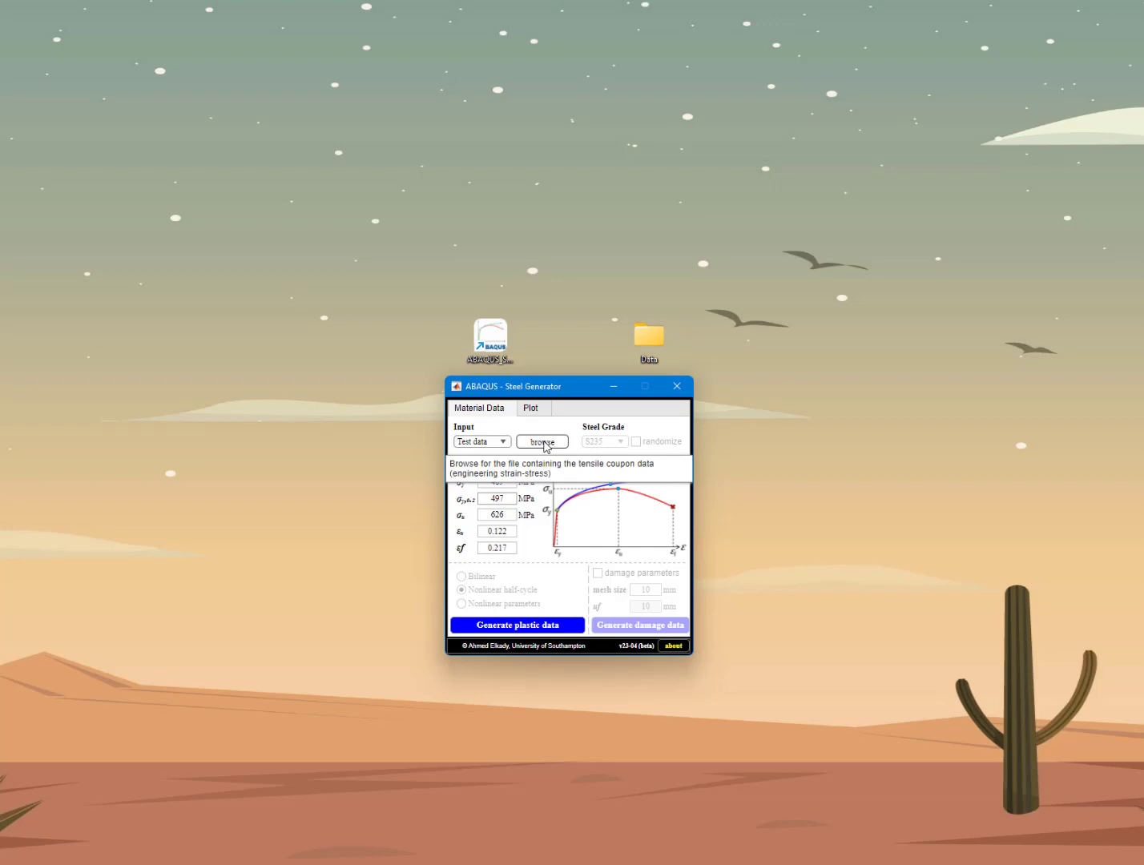
Load Sample Coupon Data_Stainless Steel.txt from the Data folder as the test data
left_click(542, 442)
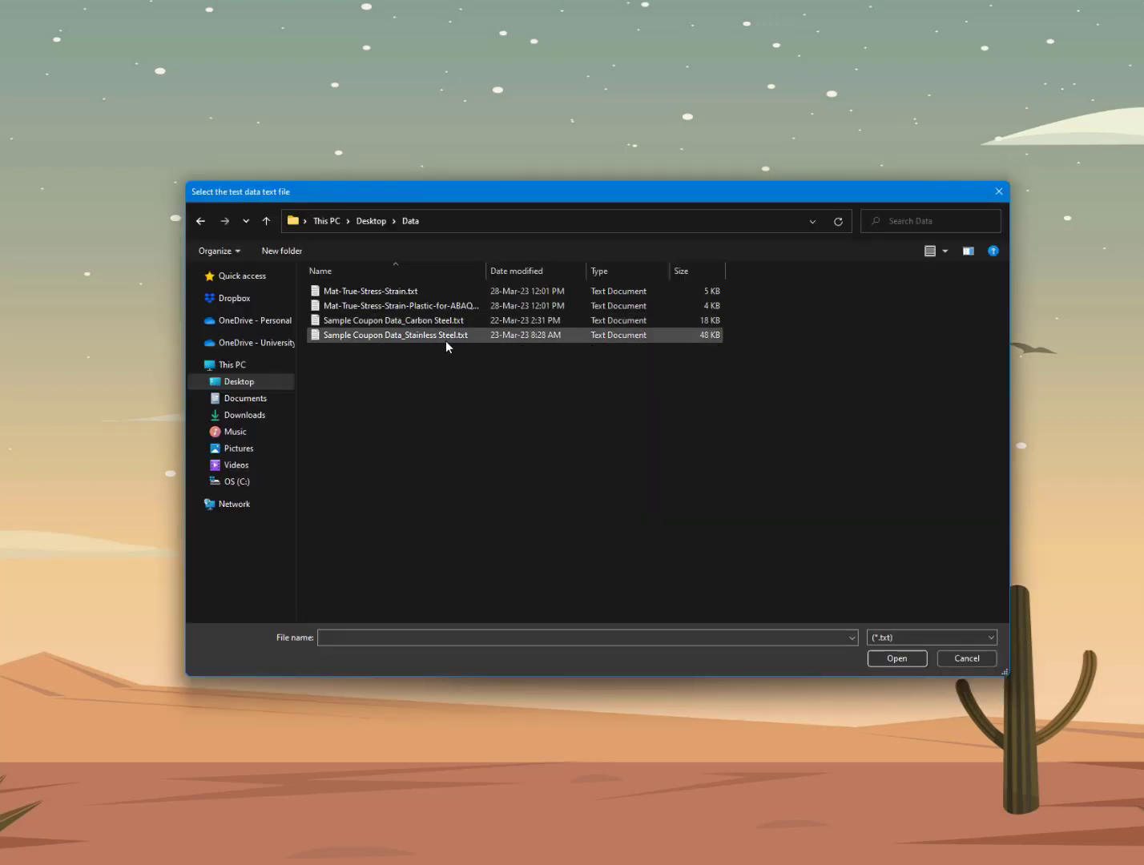
left_click(446, 341)
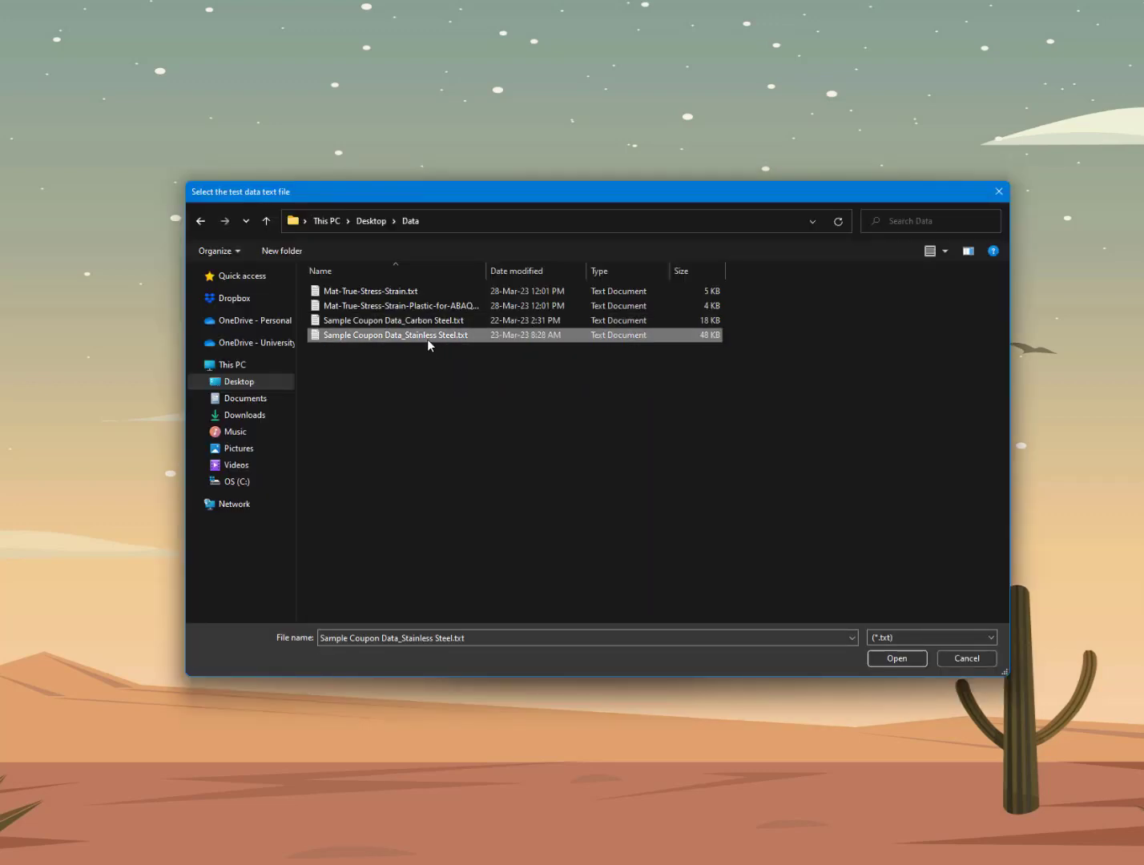
double_click(463, 335)
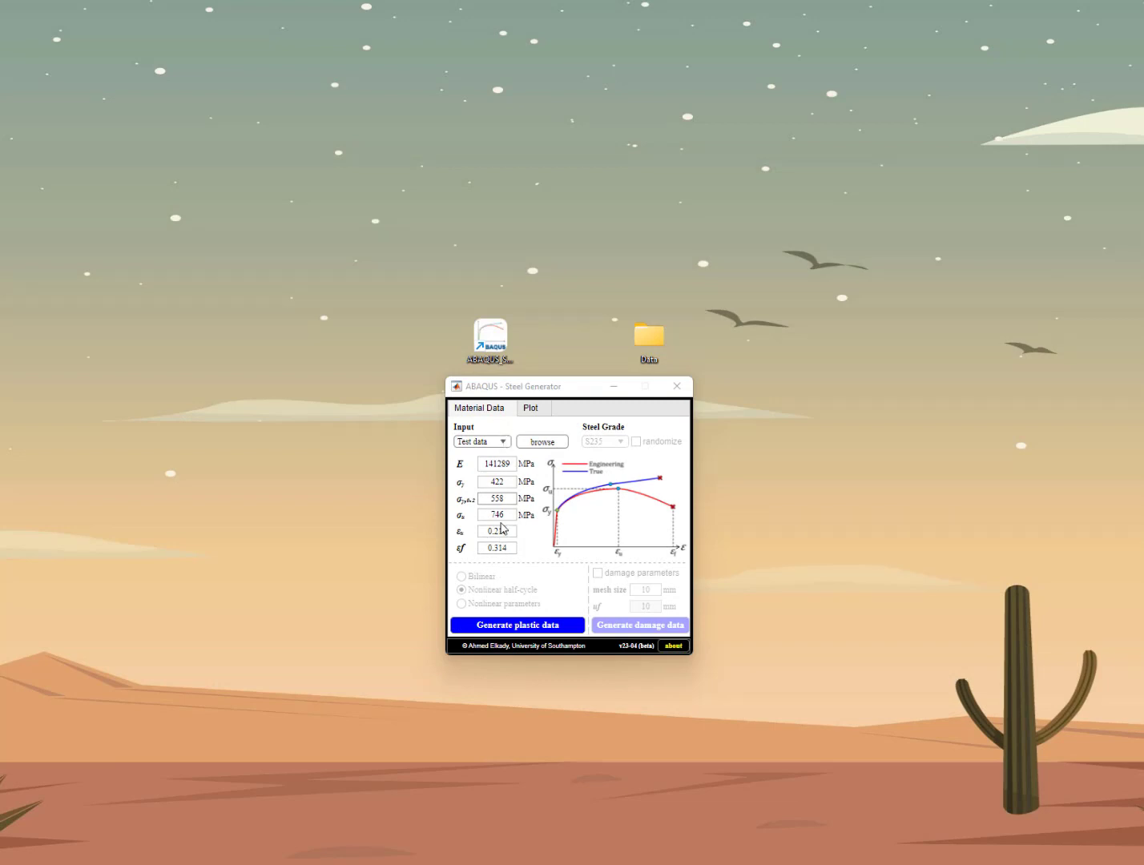
Examine the yield points on the plotted stainless steel curve, then generate its plastic data
left_click(538, 414)
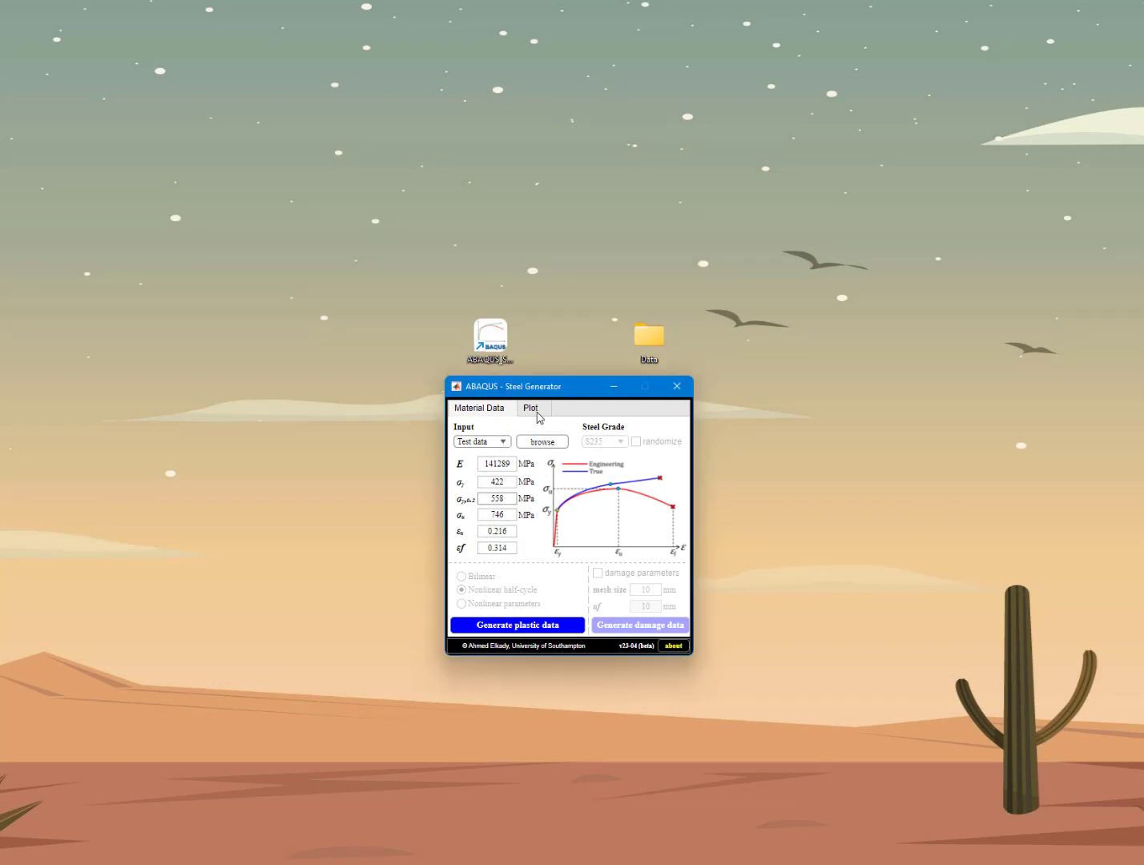
left_click(538, 414)
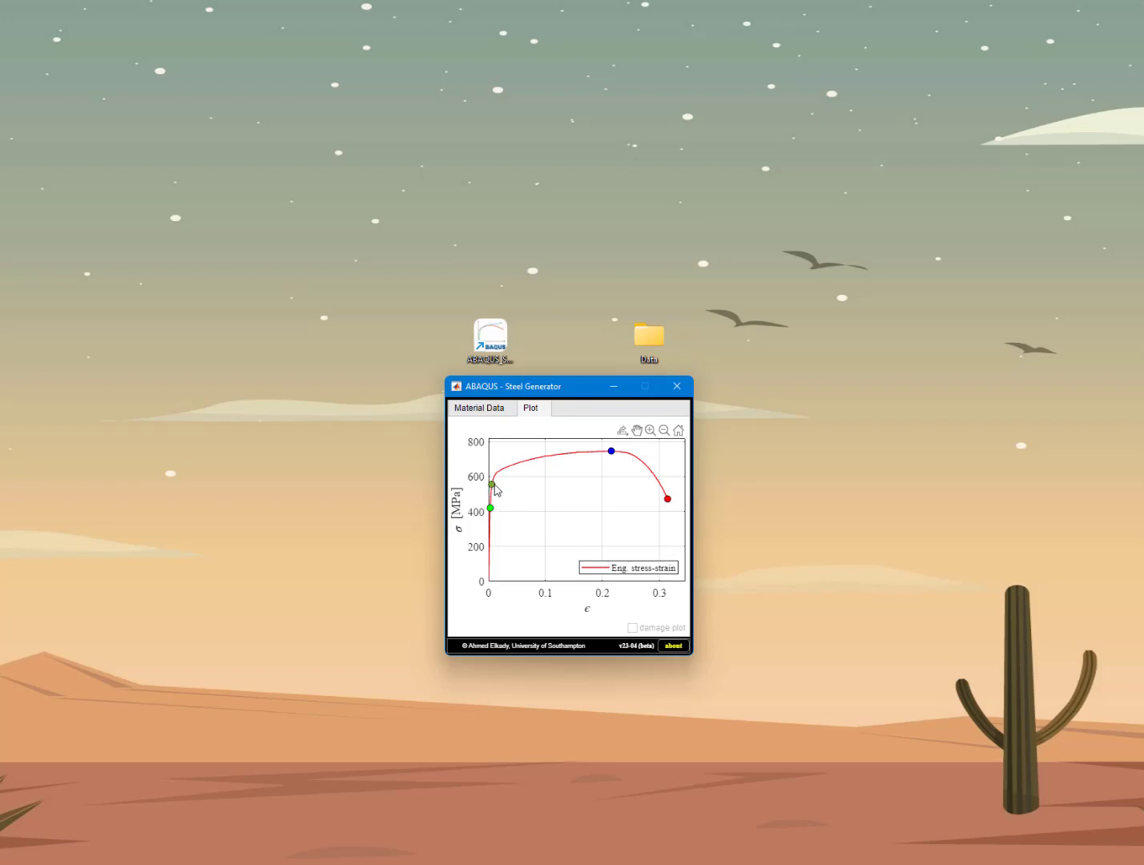
mouse_move(494, 485)
left_click(506, 414)
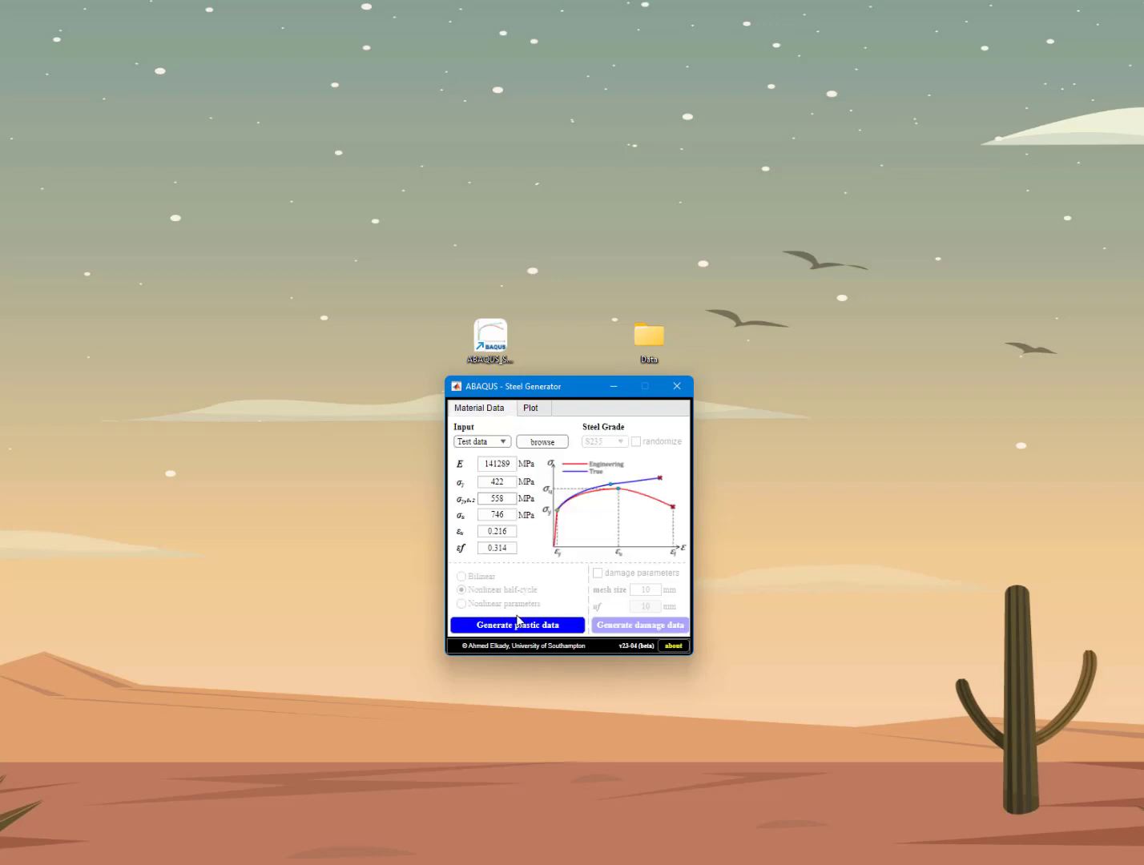
left_click(520, 625)
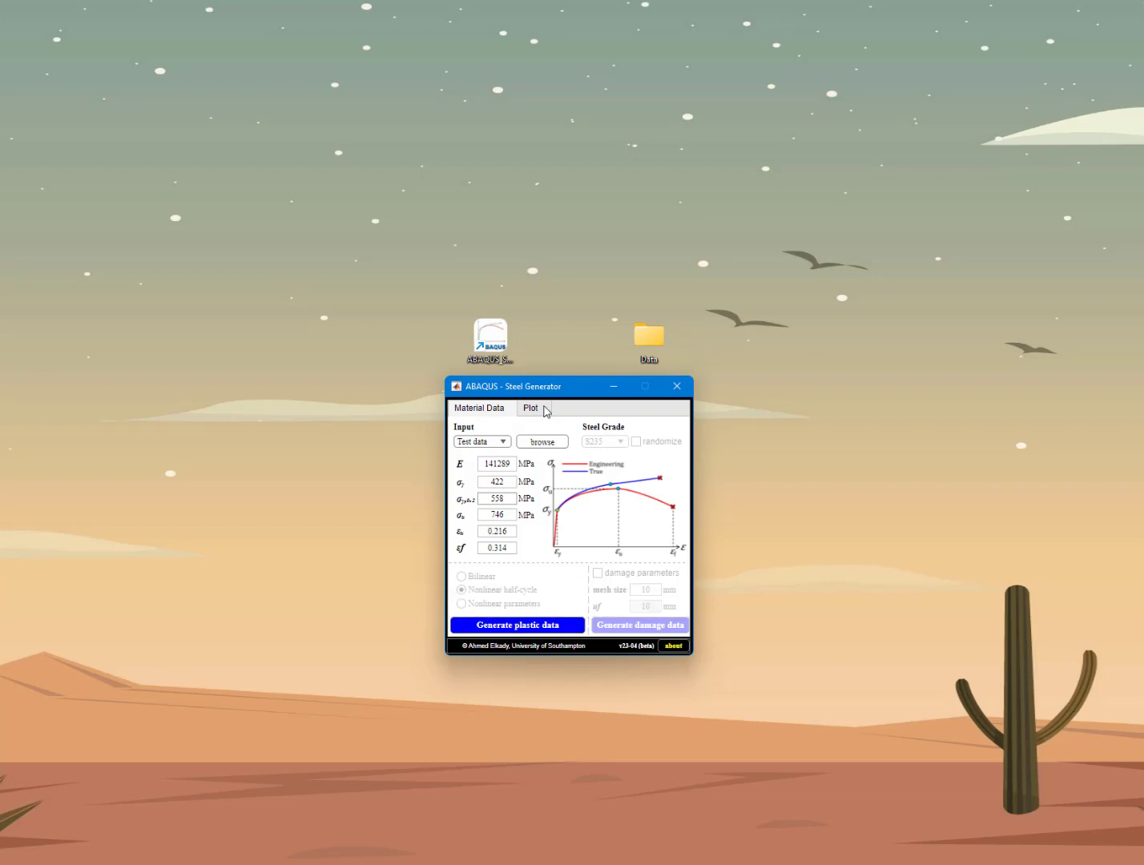
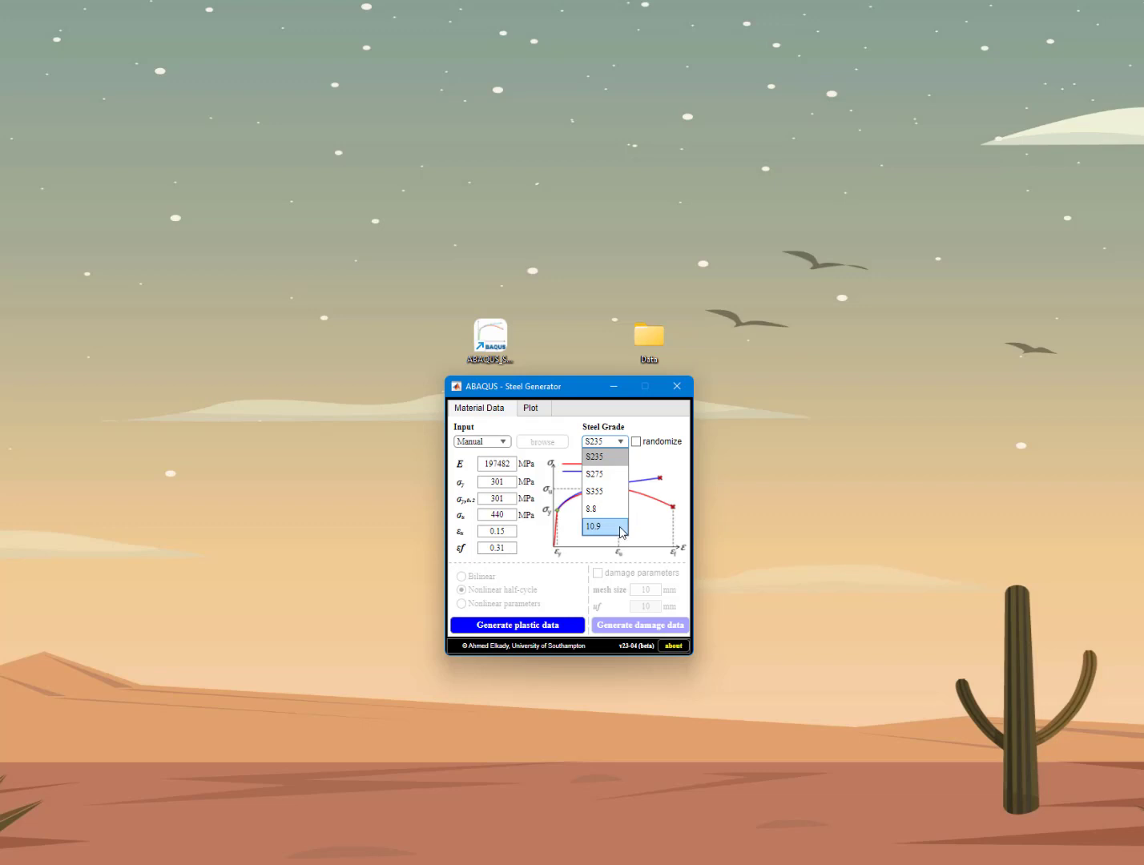
Choose steel grade S275 for the manual input and check its elastic modulus and yield stress fields
left_click(602, 475)
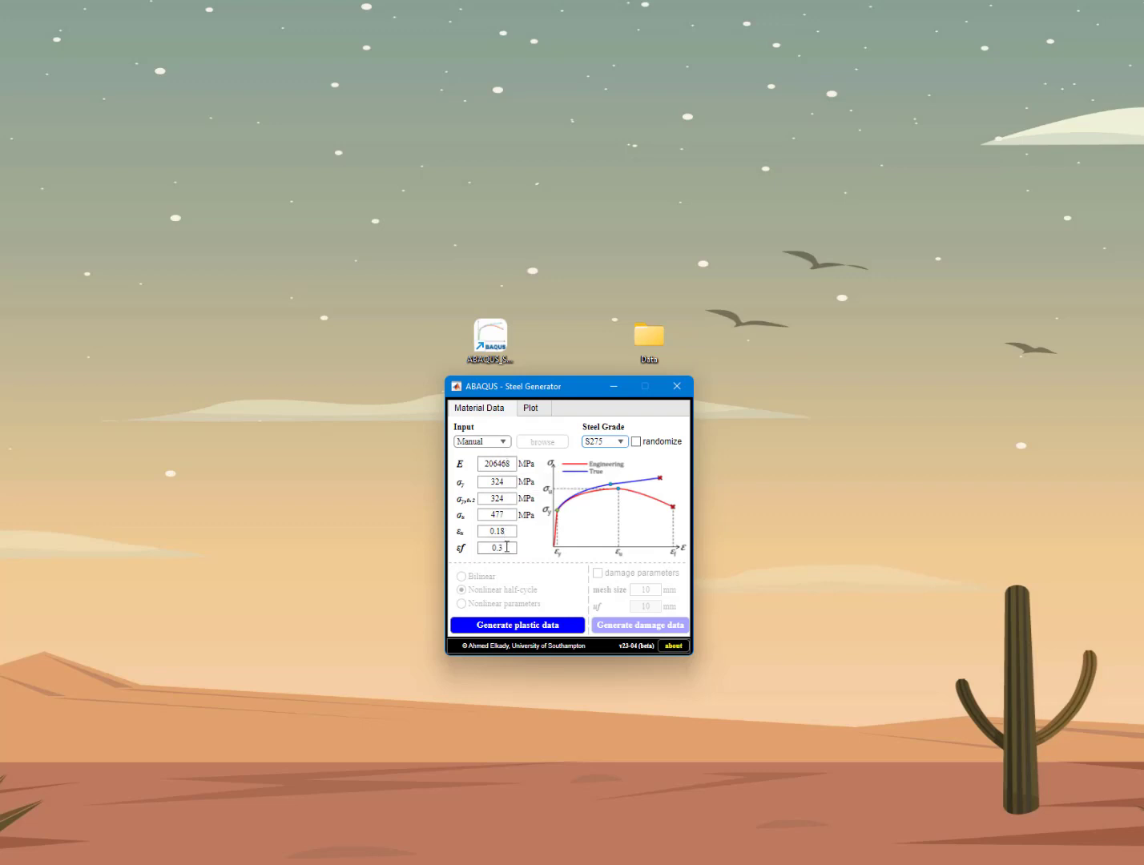
double_click(492, 466)
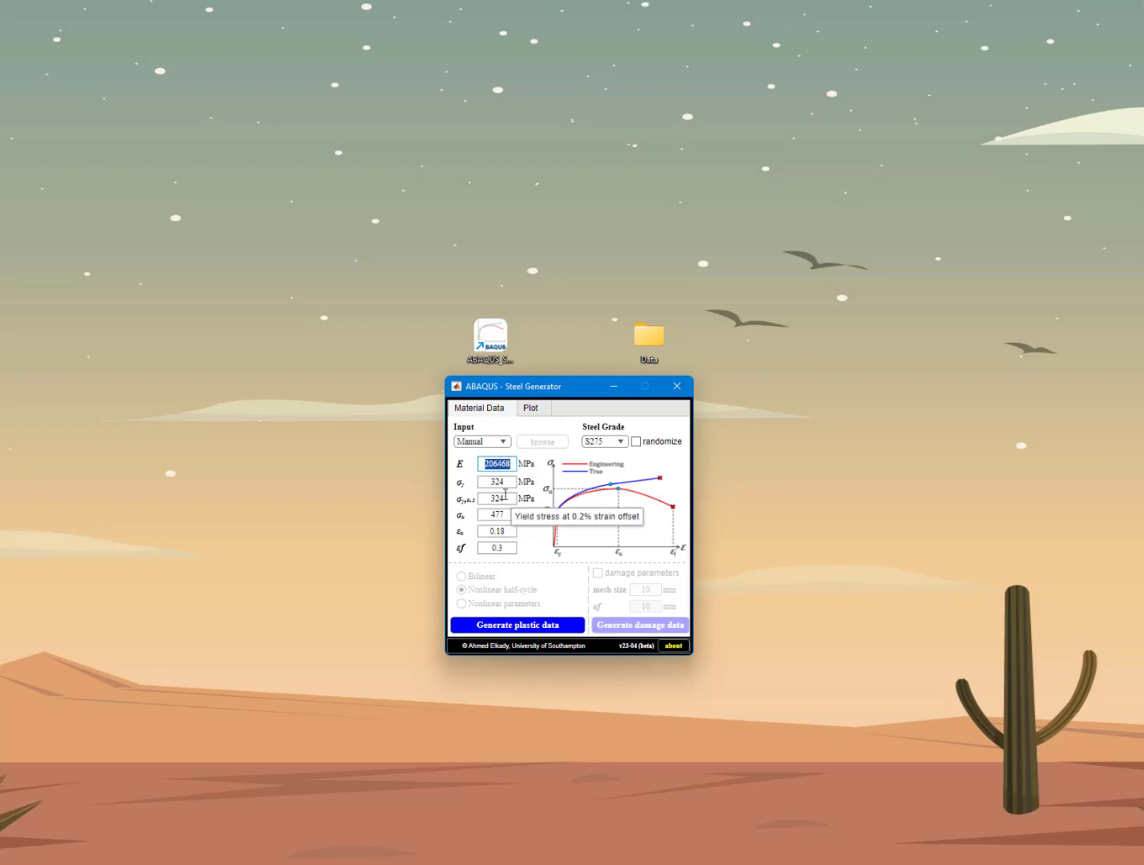
left_click(651, 460)
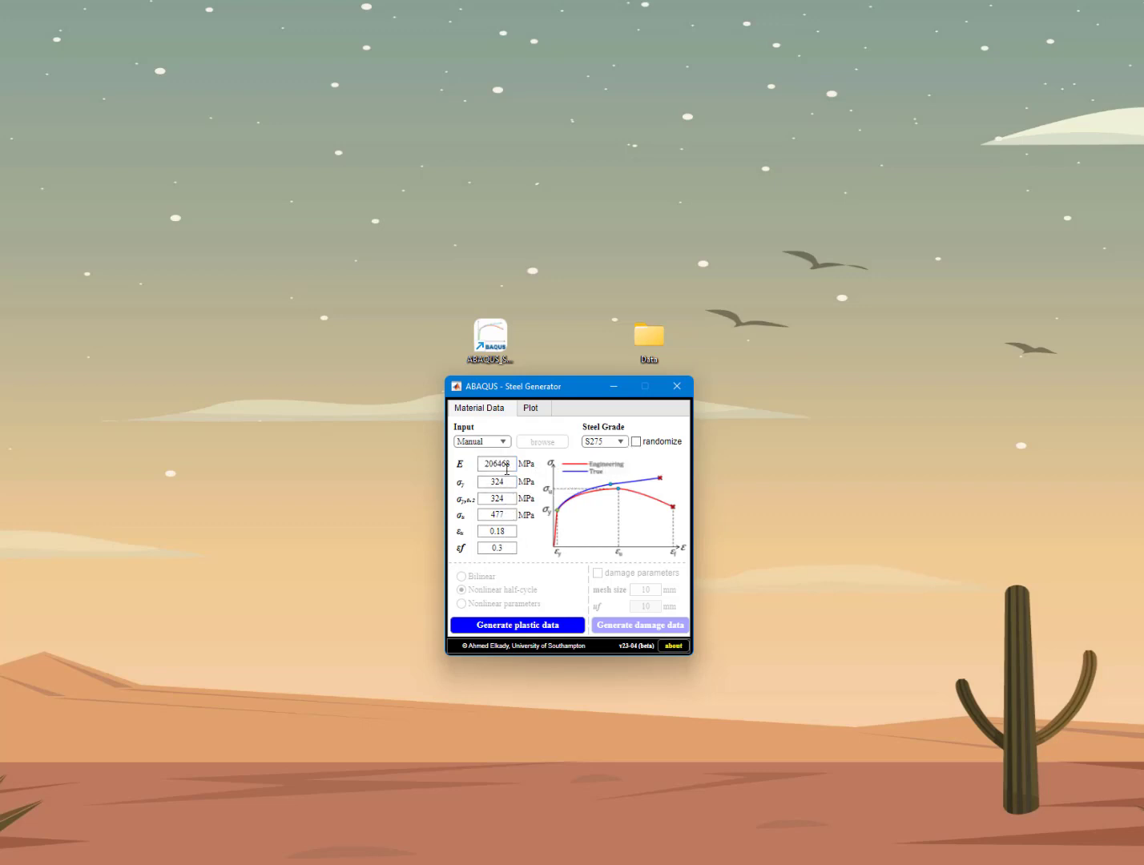
Try the randomize option on the S275 material properties and turn it off again
left_click(636, 442)
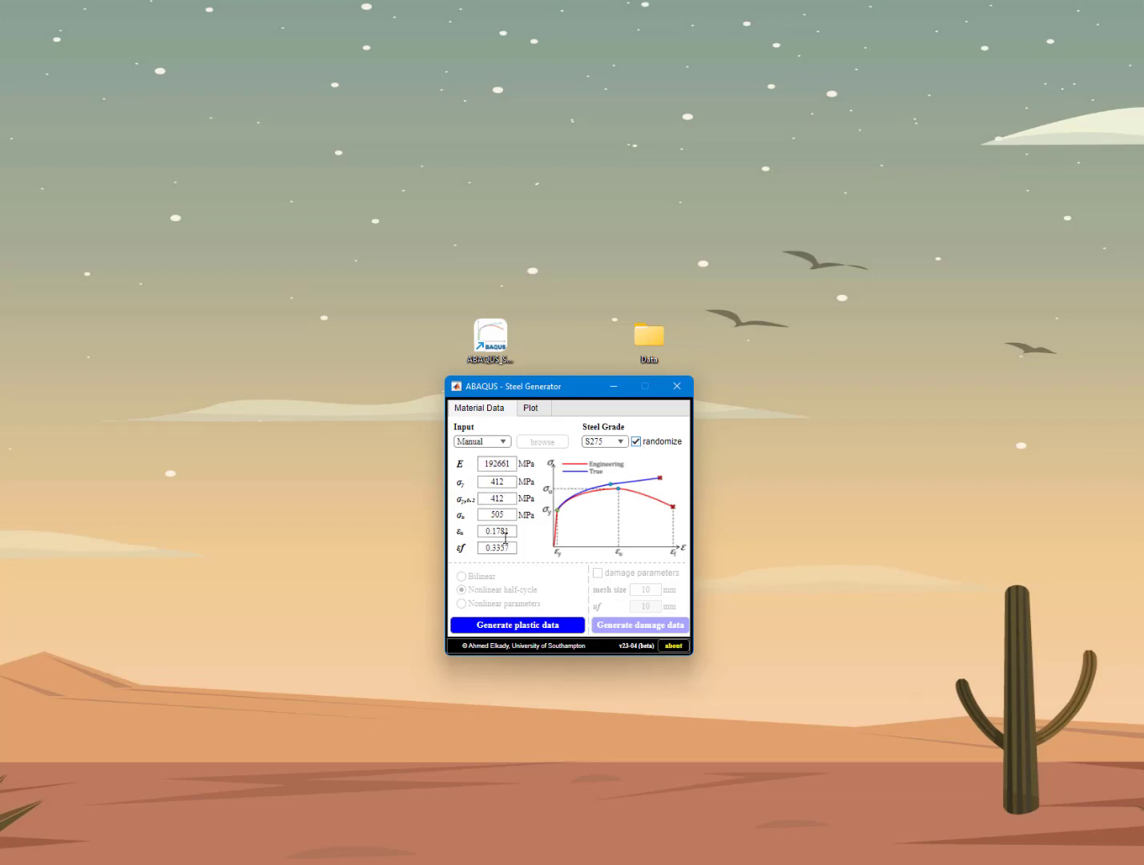
left_click(636, 443)
left_click(637, 443)
Change the steel grade to S355 and briefly try randomized properties, leaving the randomize option off
left_click(621, 442)
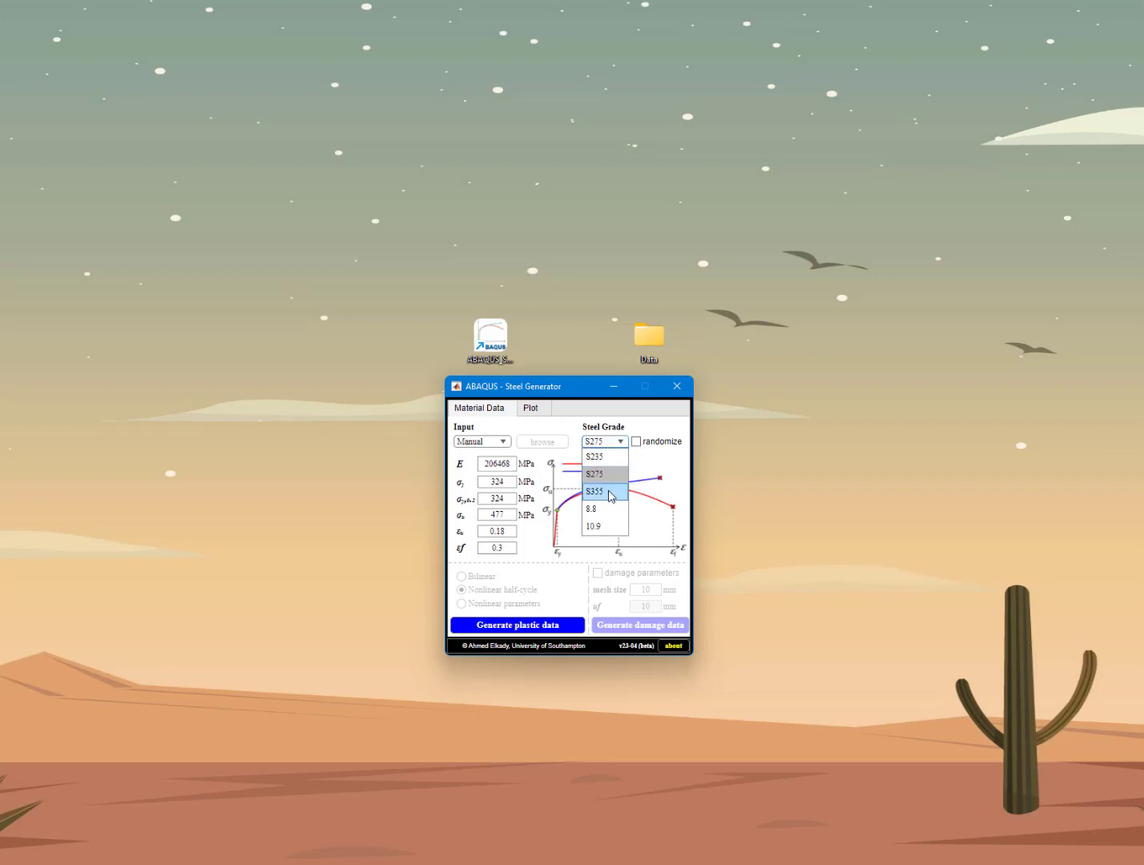
left_click(611, 492)
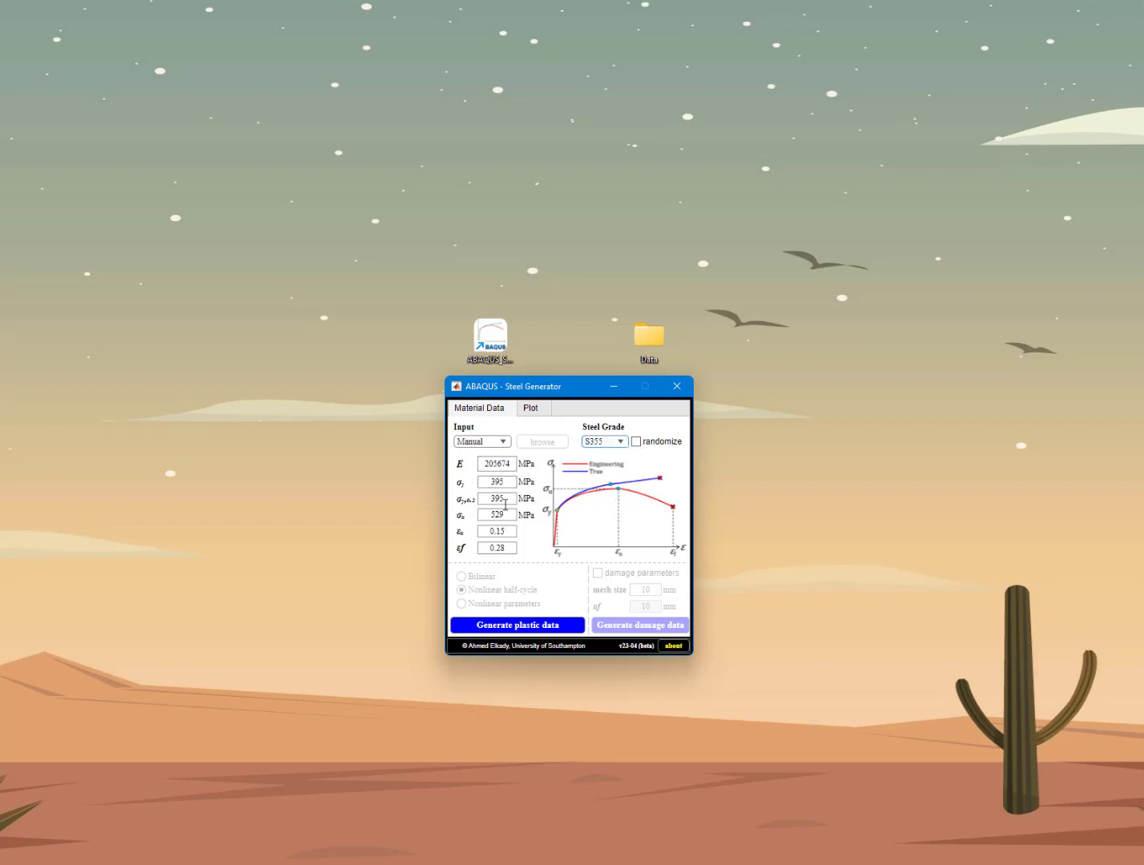
left_click(637, 443)
left_click(640, 441)
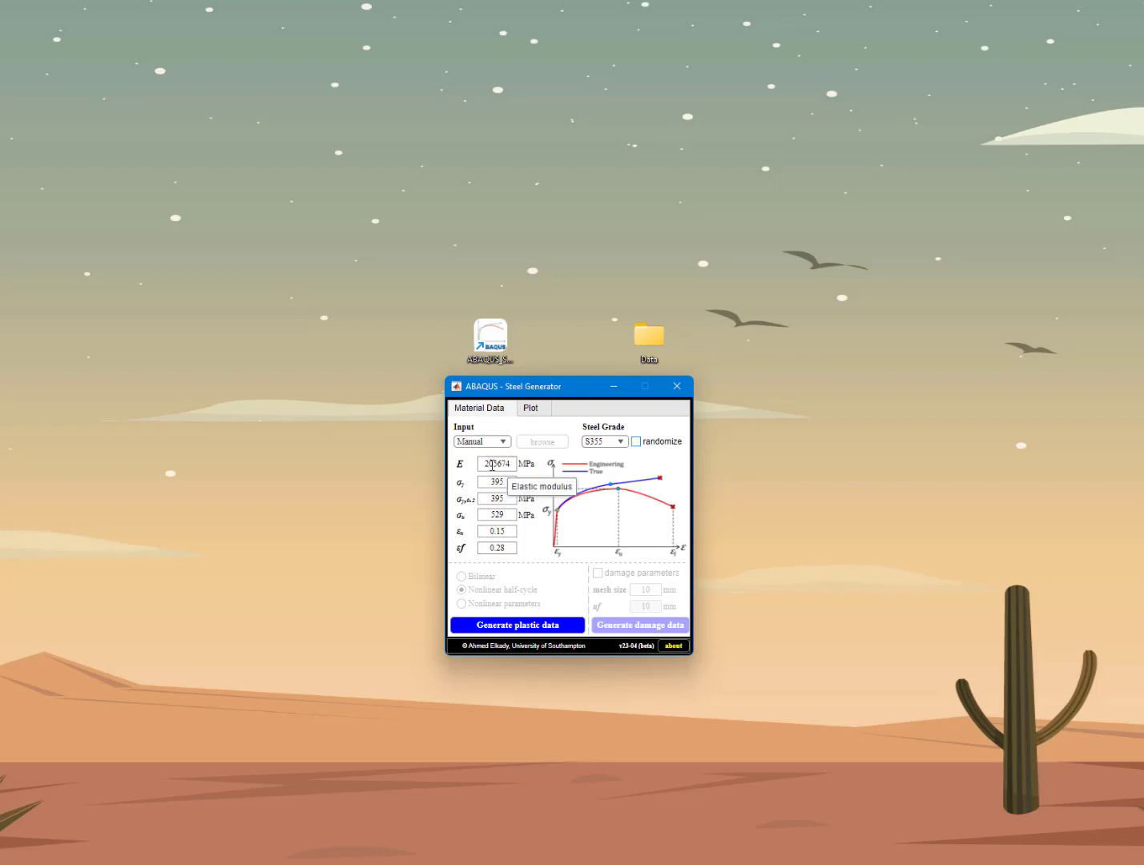
Check the plot, then generate the plastic data for grade S355 and save it in the desktop Data folder
left_click(529, 414)
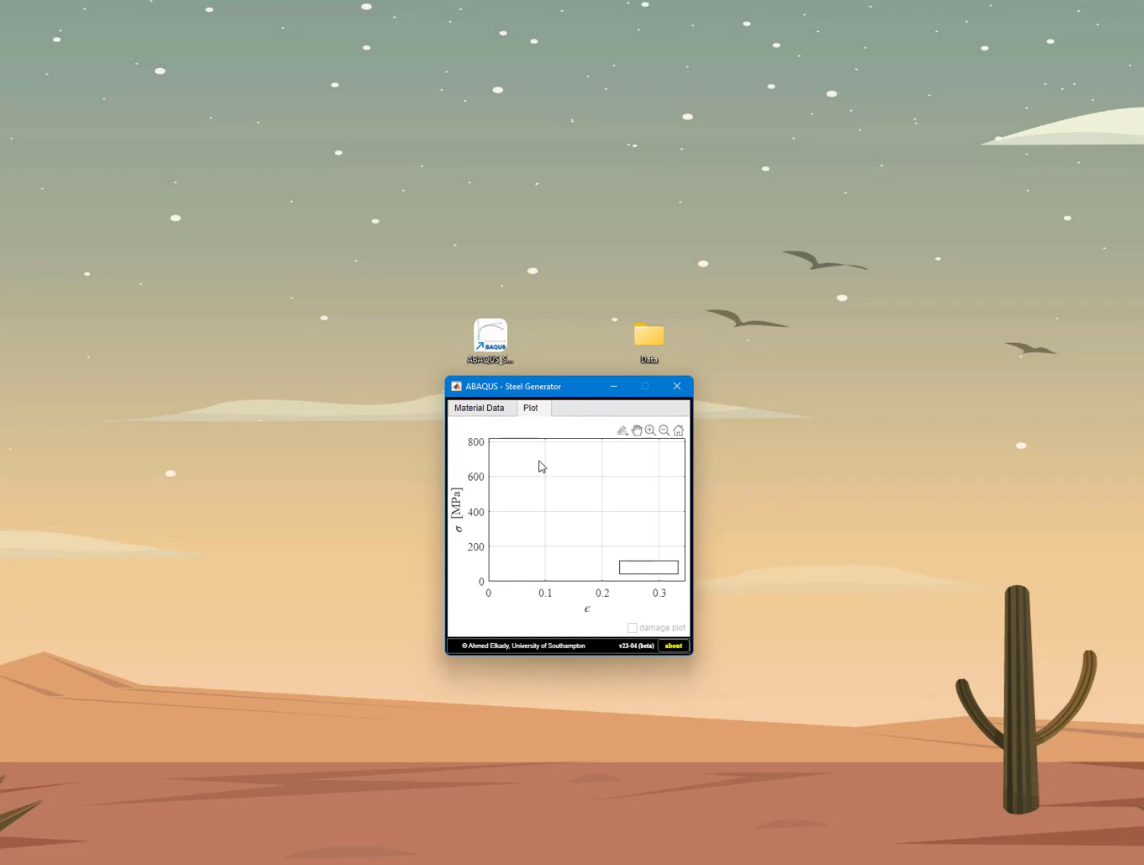
left_click(504, 412)
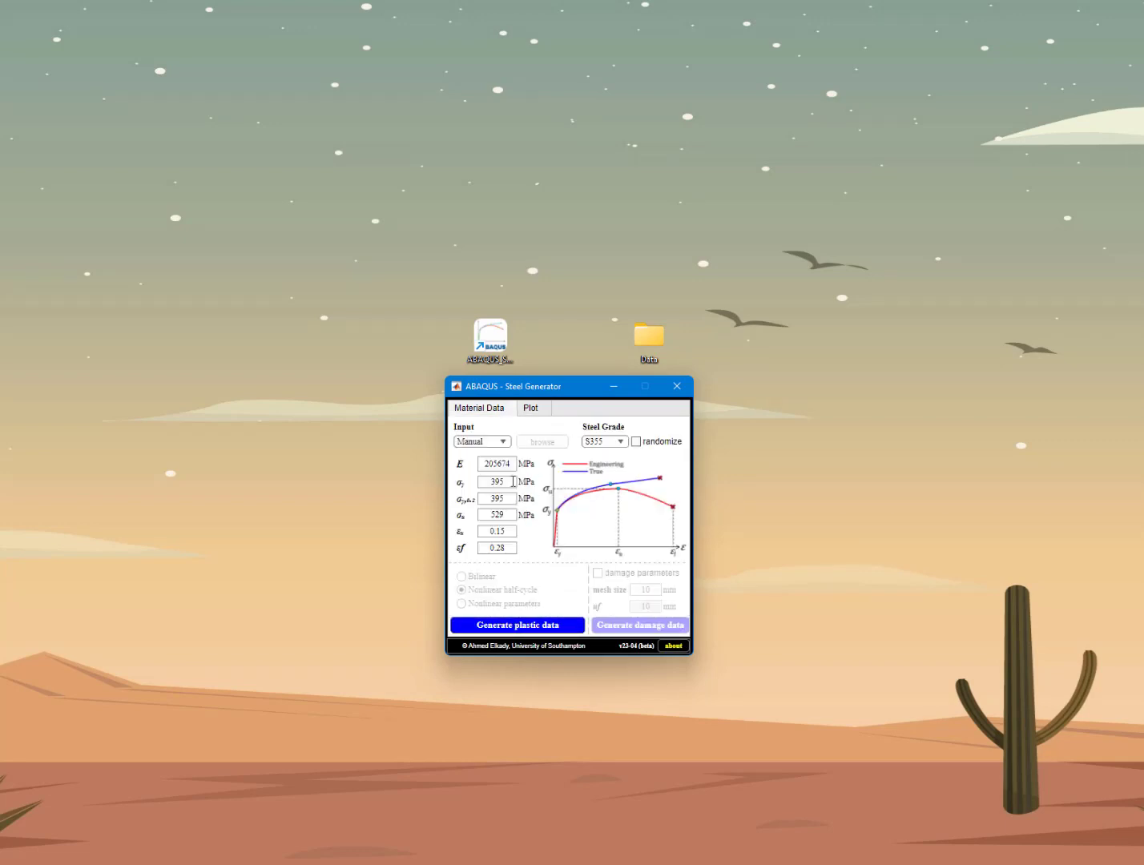
left_click(529, 630)
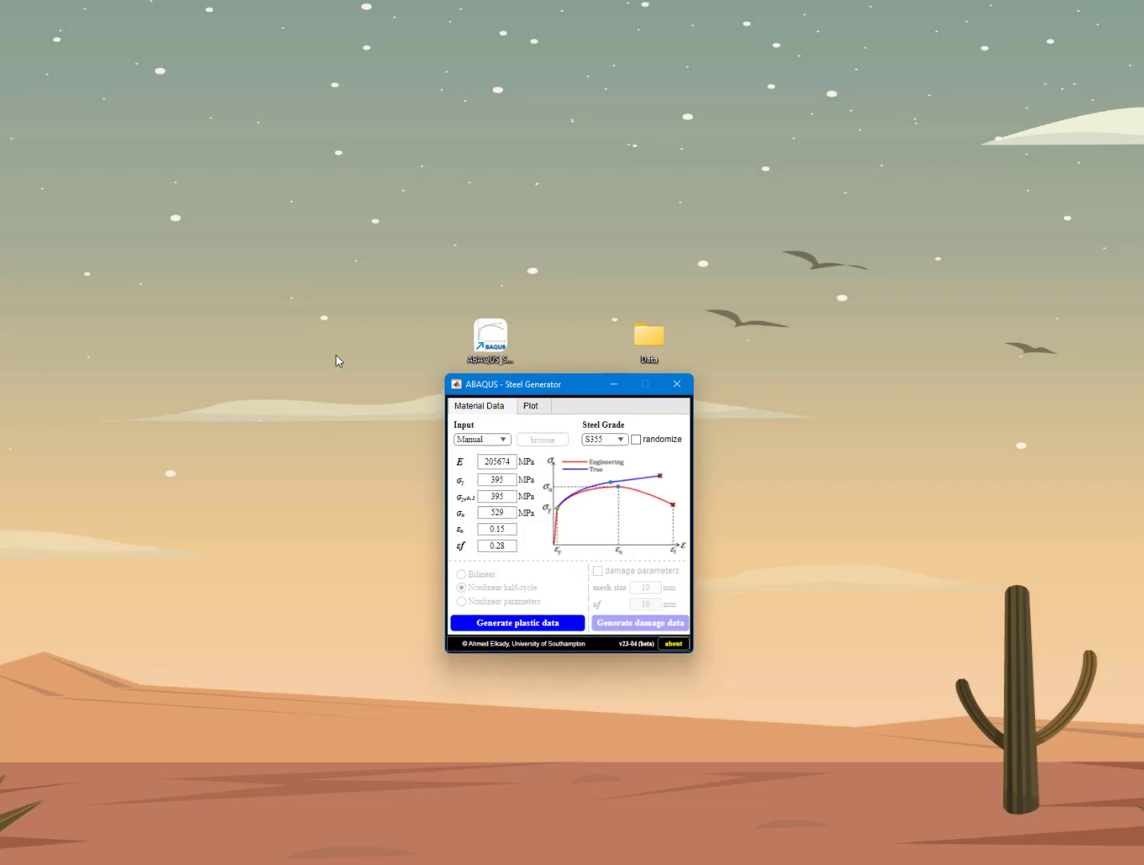
left_click(533, 630)
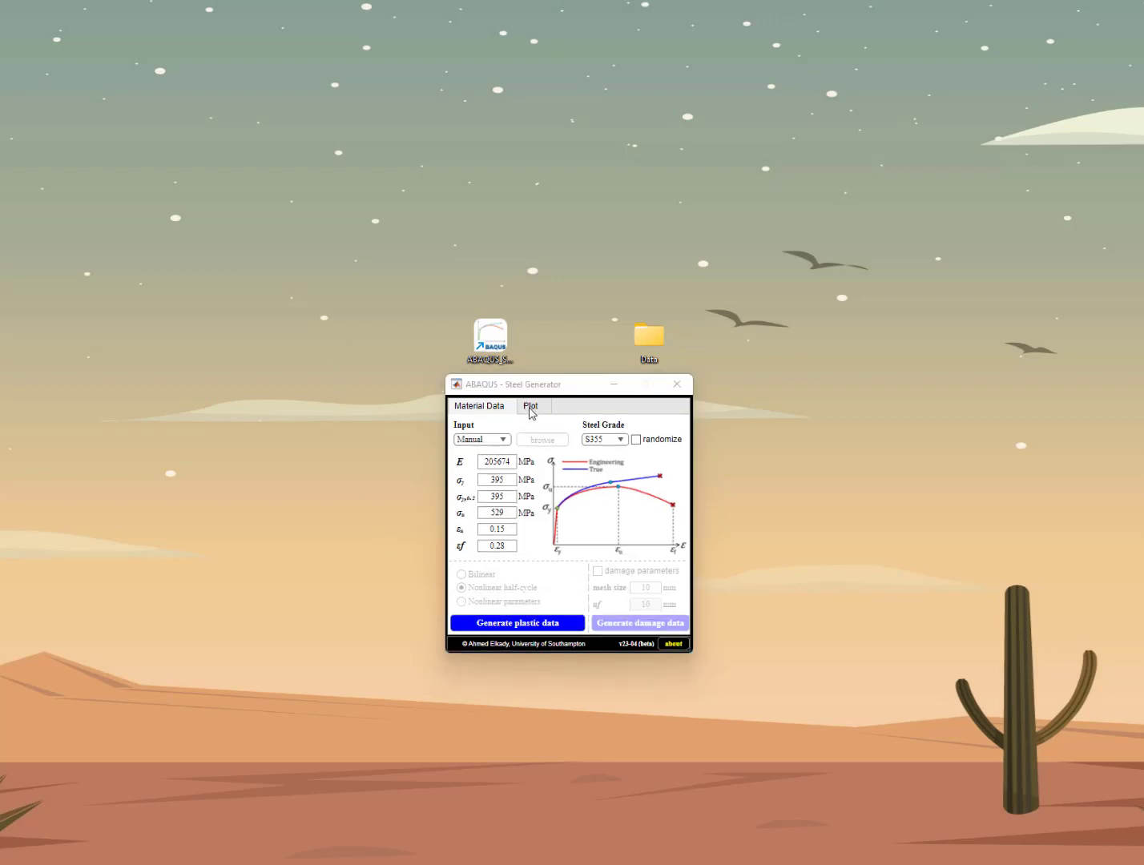
left_click(536, 628)
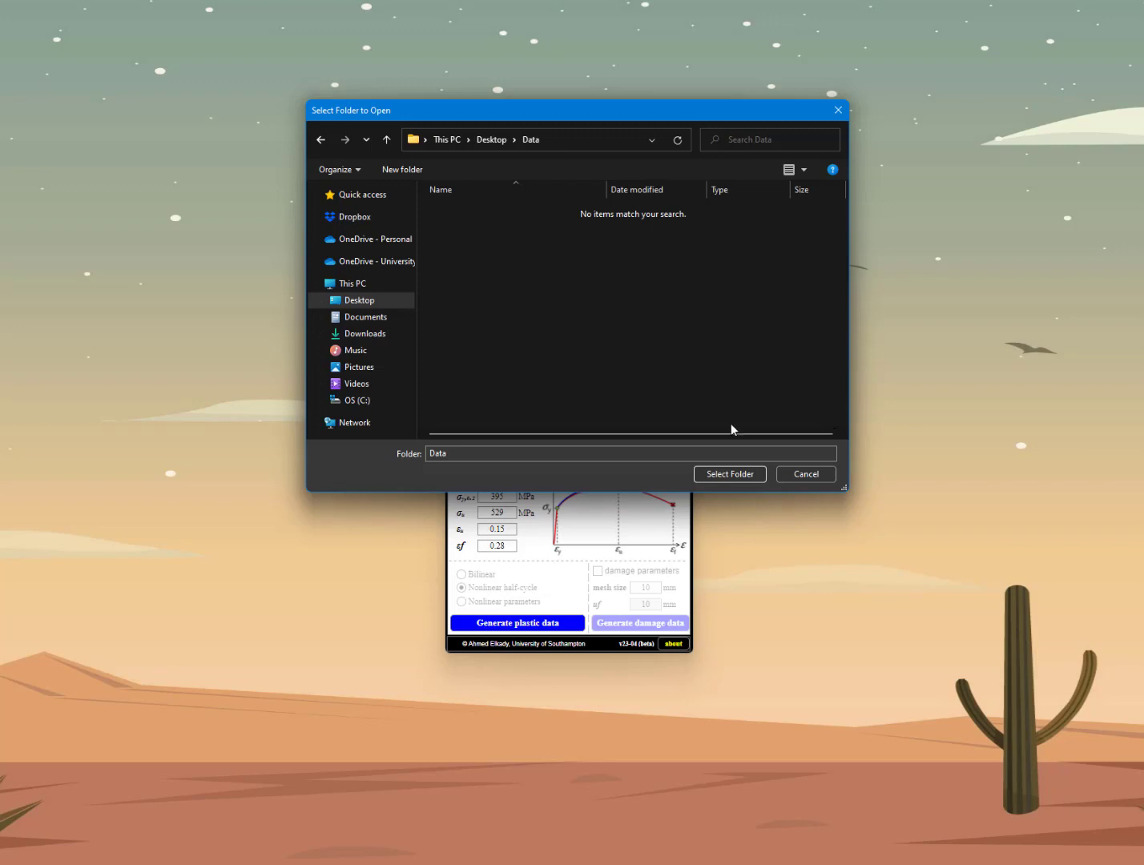
left_click(734, 475)
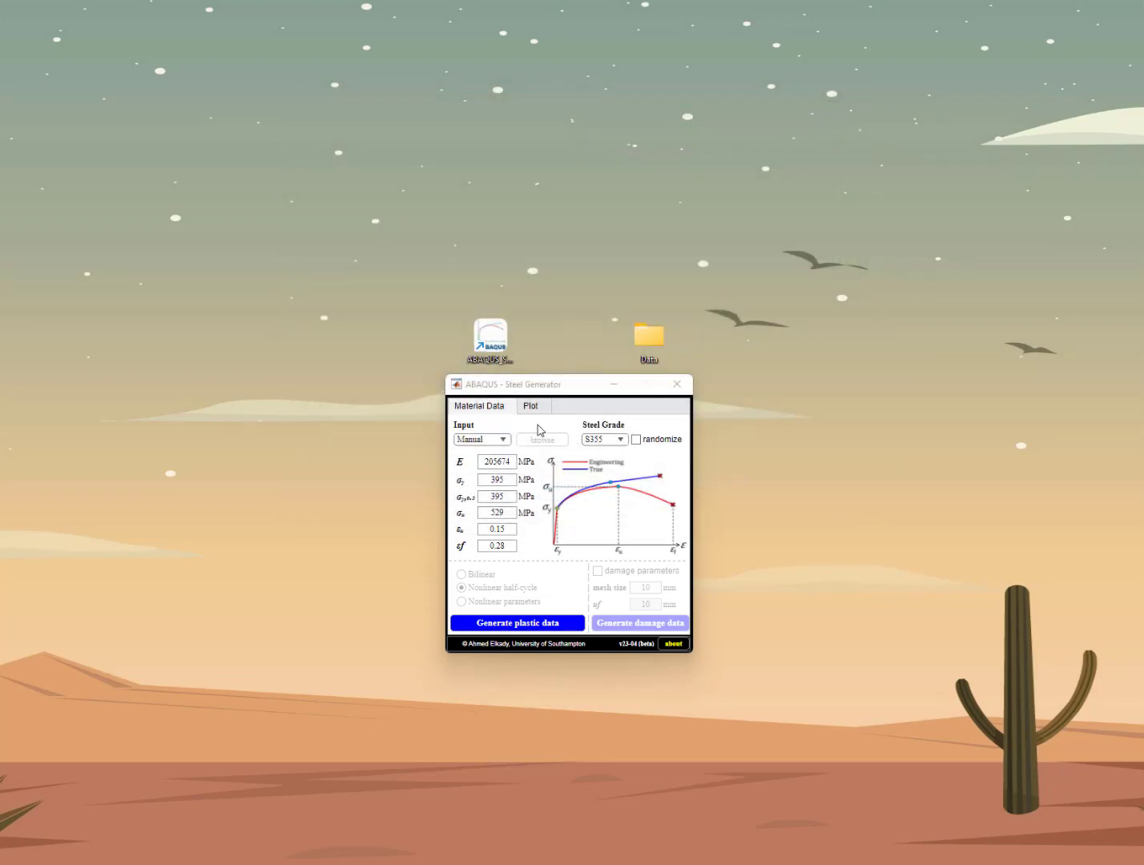
Examine the engineering and true stress-strain curves plotted for grade S355, and return to the material data
left_click(530, 407)
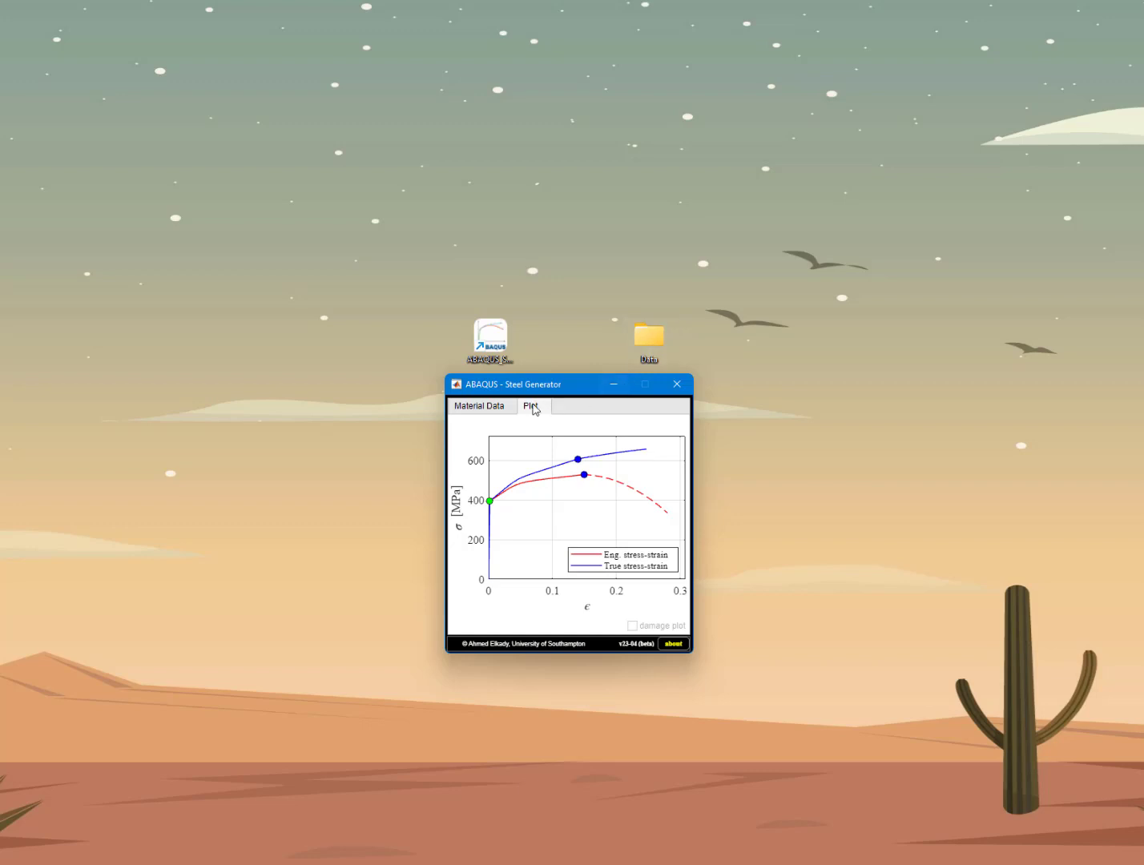
left_click(504, 409)
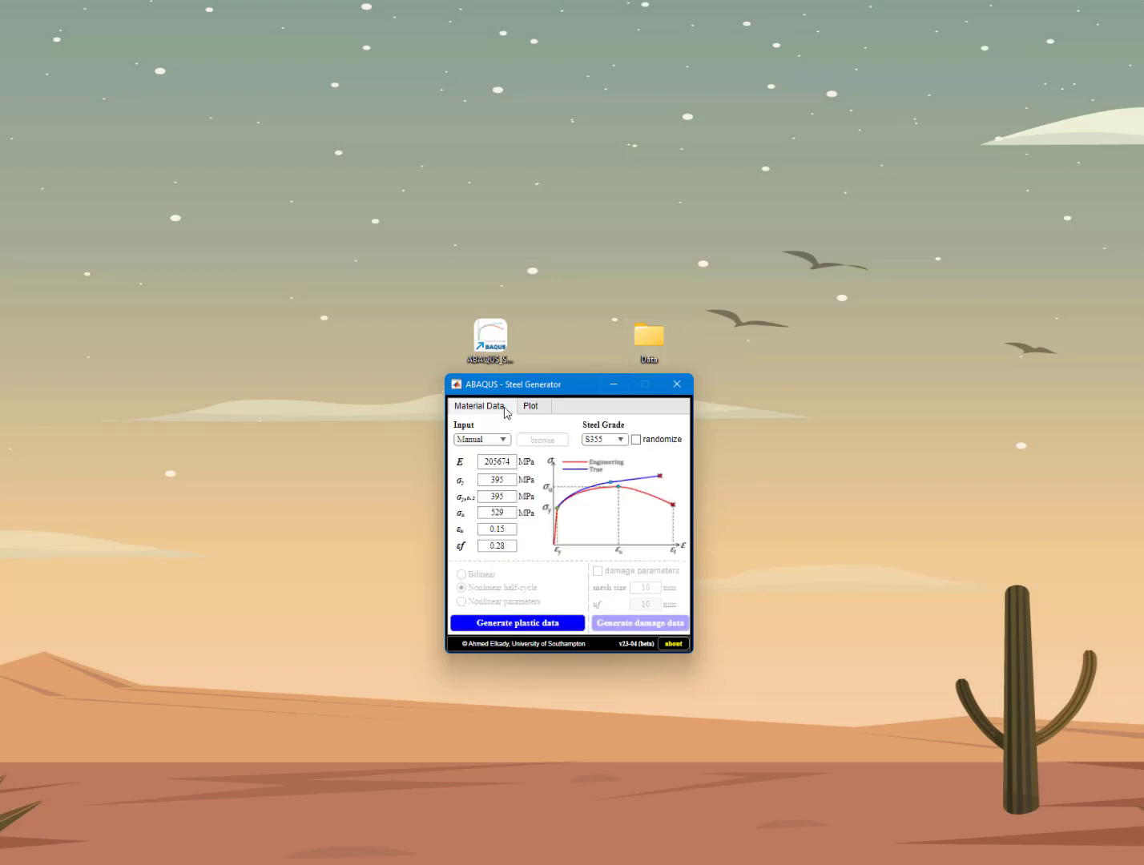
Switch randomize on and off once more for S355, then change the steel grade to bolt grade 8.8
left_click(637, 440)
left_click(637, 440)
left_click(615, 441)
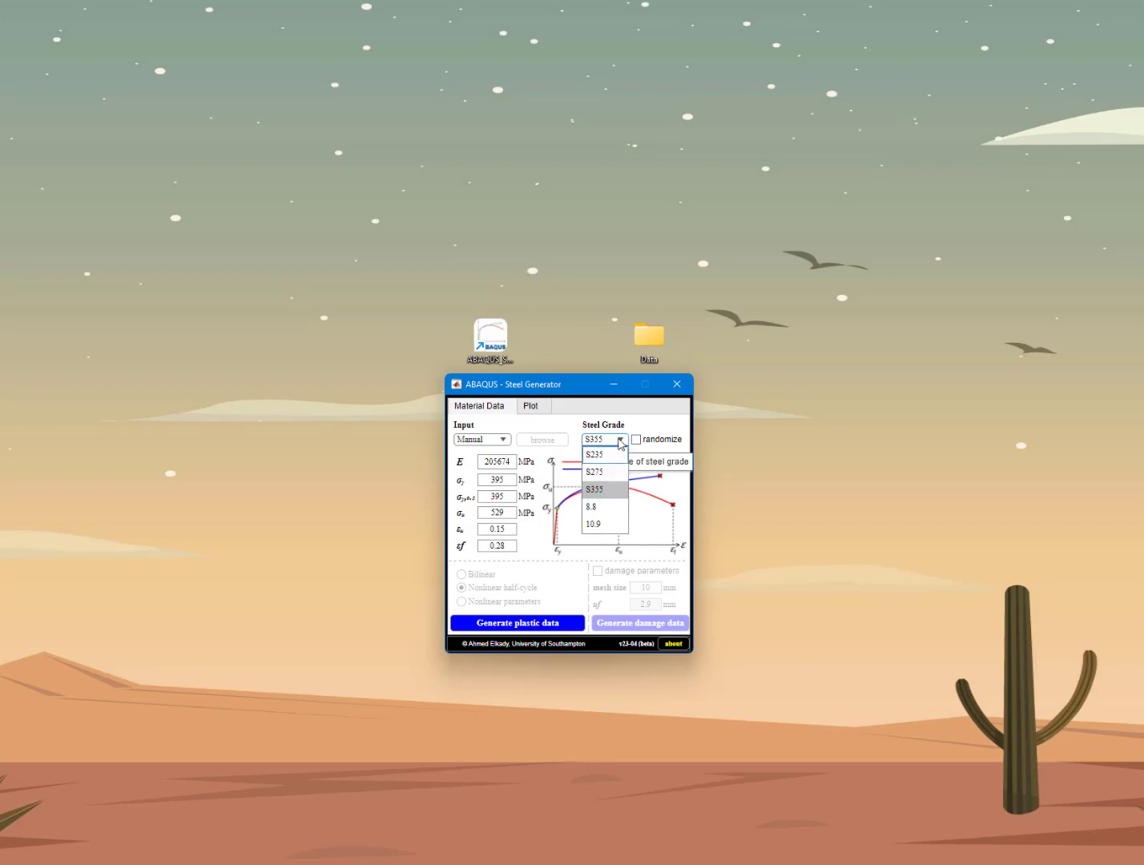
left_click(601, 513)
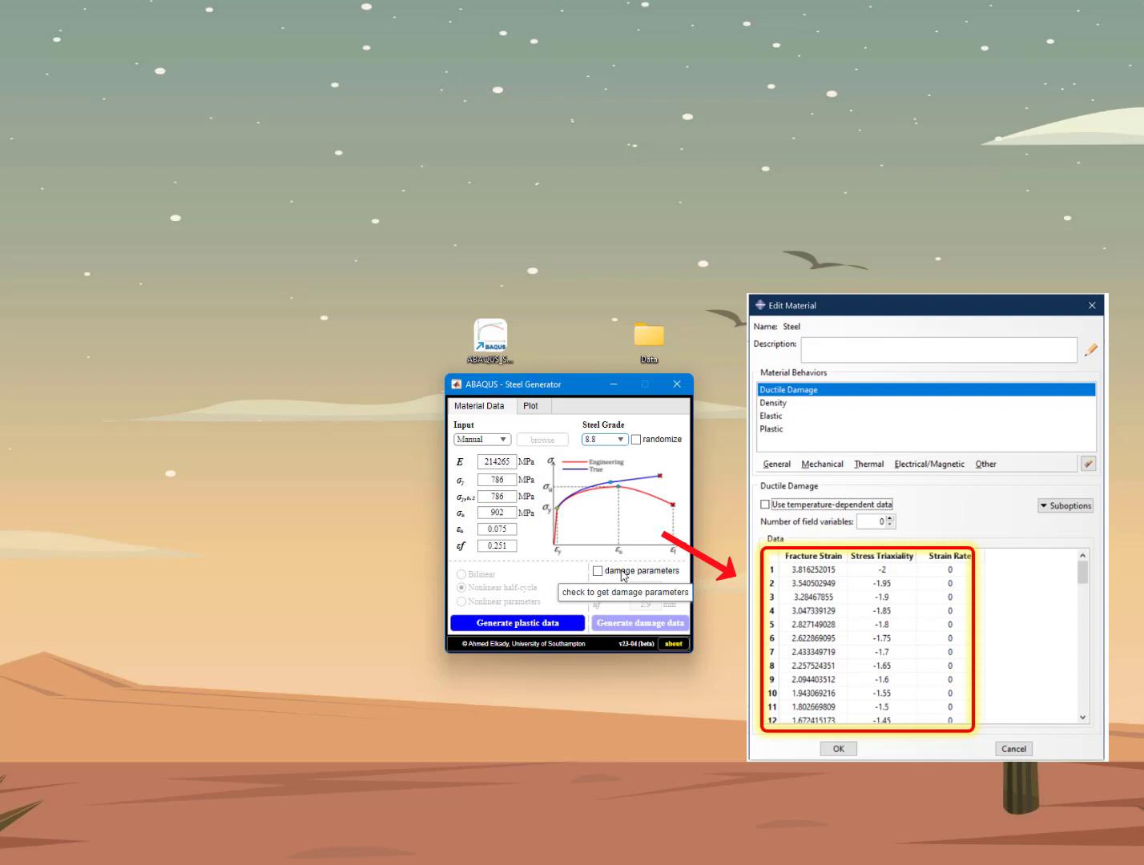
Enable the damage parameters for bolt grade 8.8, set the mesh size to 15 mm and generate the damage data
left_click(618, 574)
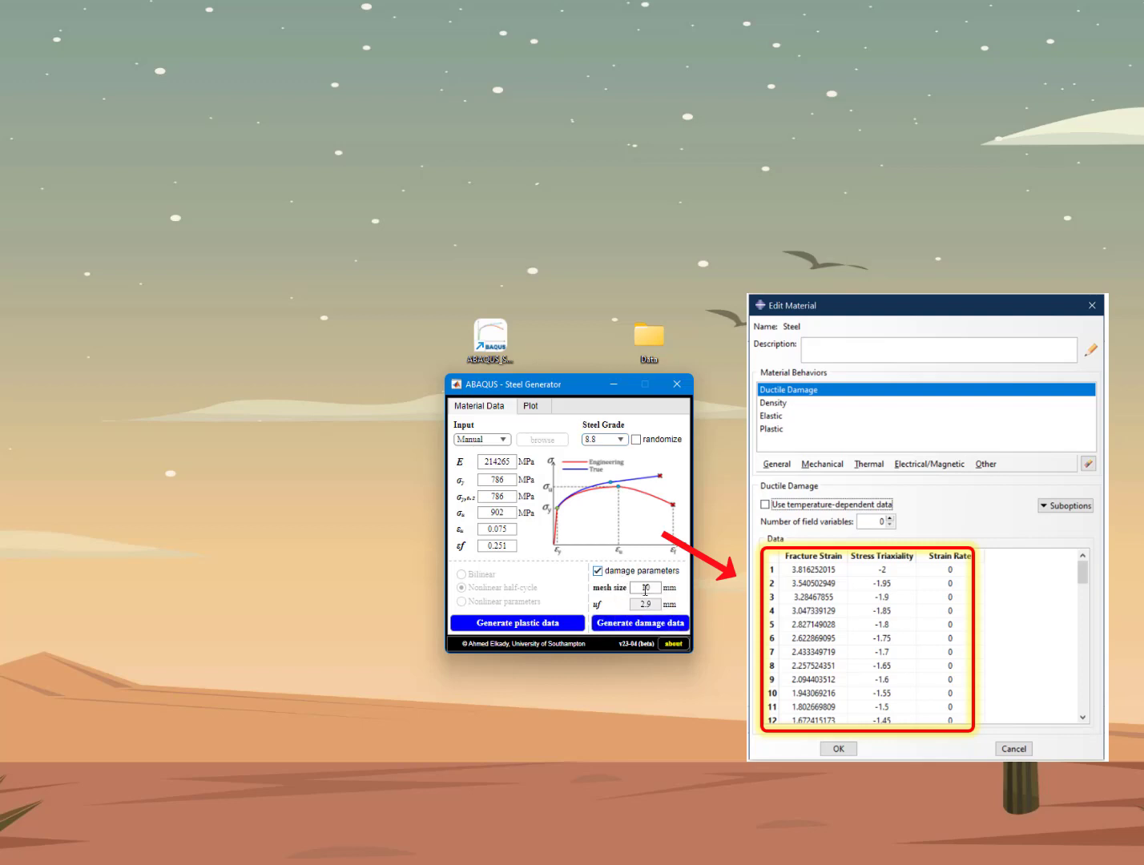
double_click(645, 588)
type("15")
left_click(635, 625)
Examine the plotted damage initiation surface, switching the damage plot off and on again, and return to the material data
left_click(535, 409)
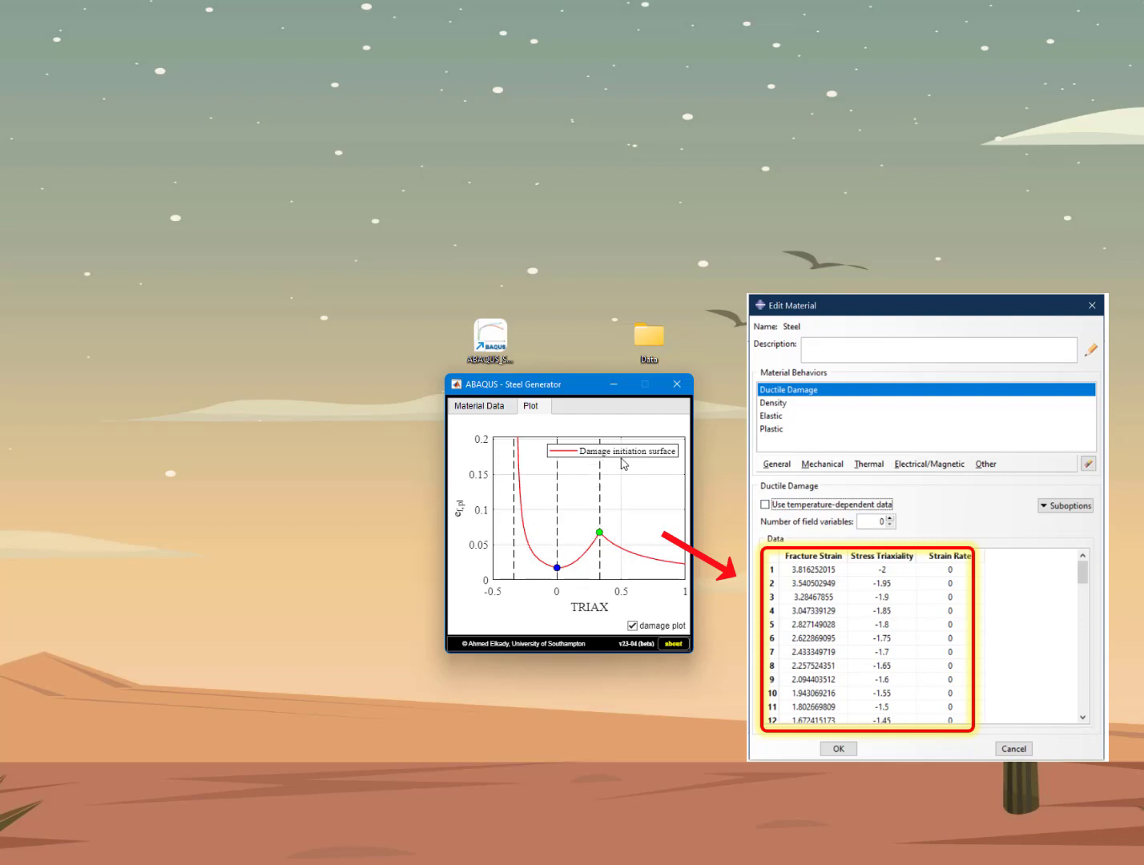
left_click(632, 626)
left_click(633, 627)
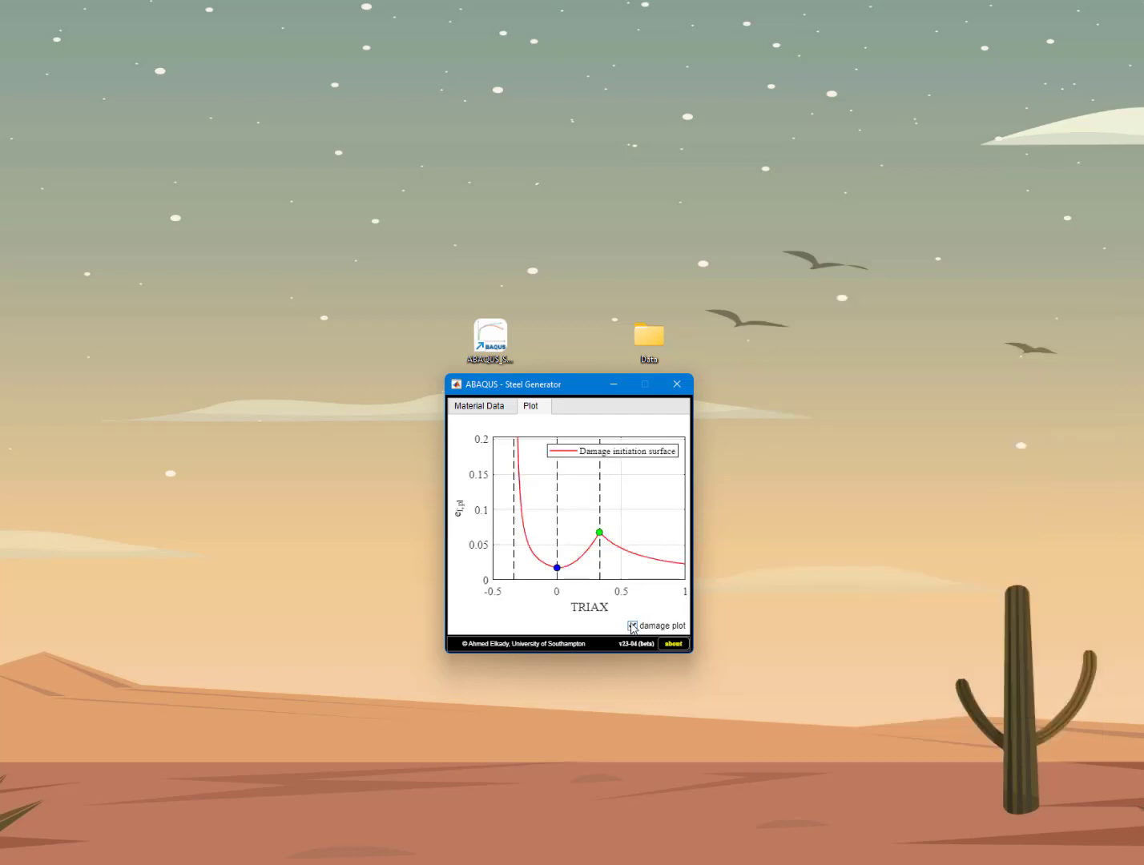
left_click(480, 406)
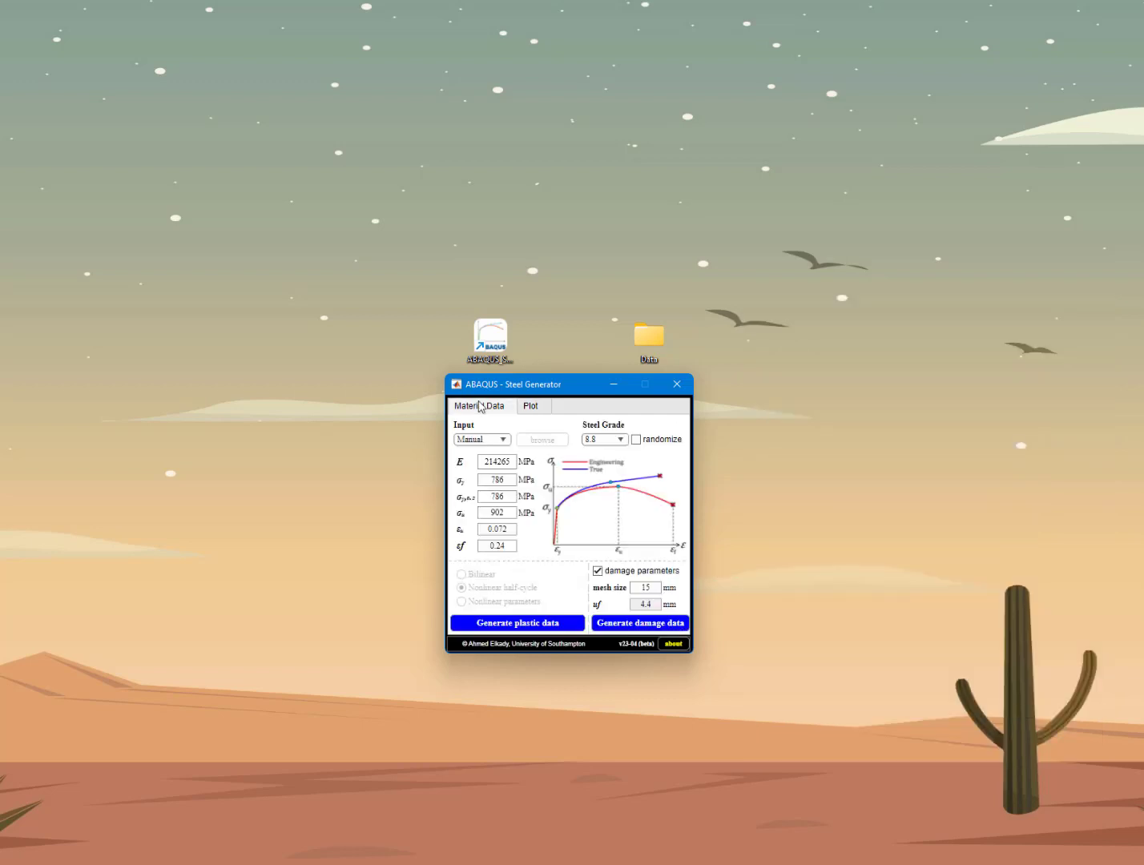
Turn off the damage parameters and check the available input types, keeping the input set to Manual
left_click(598, 571)
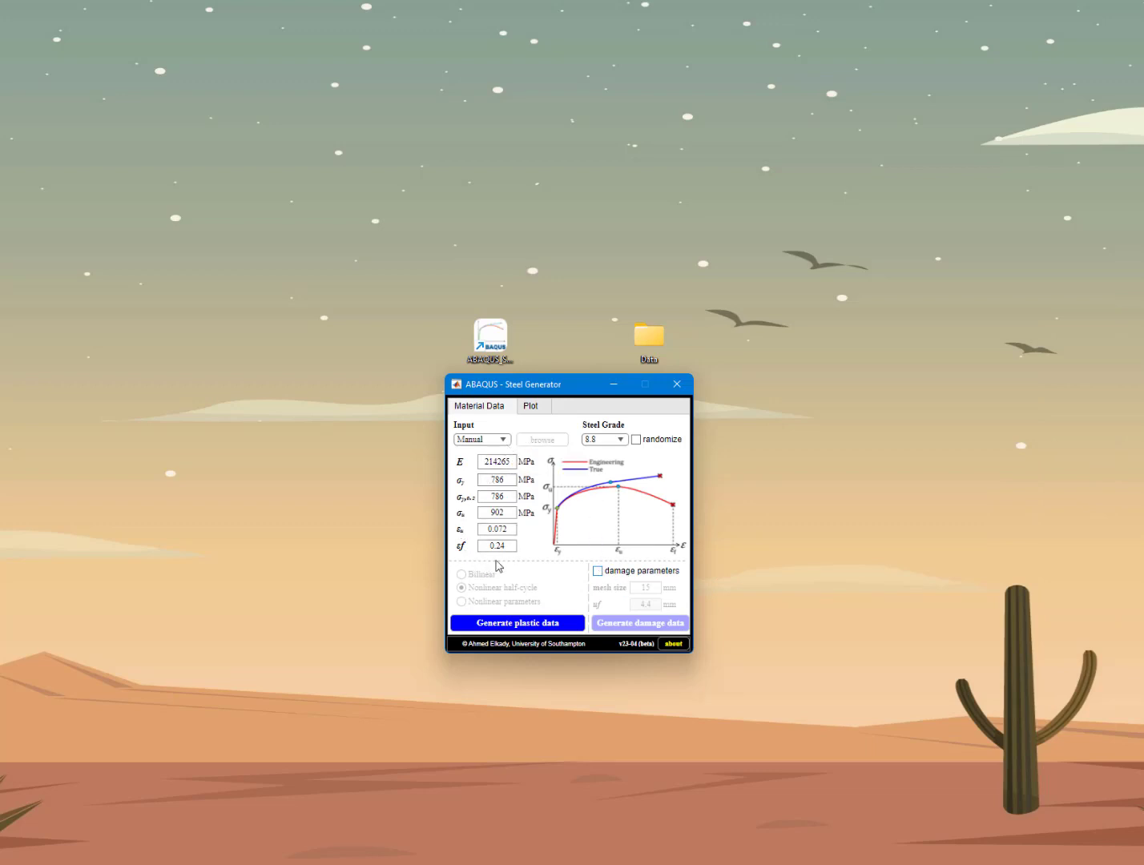
left_click(503, 441)
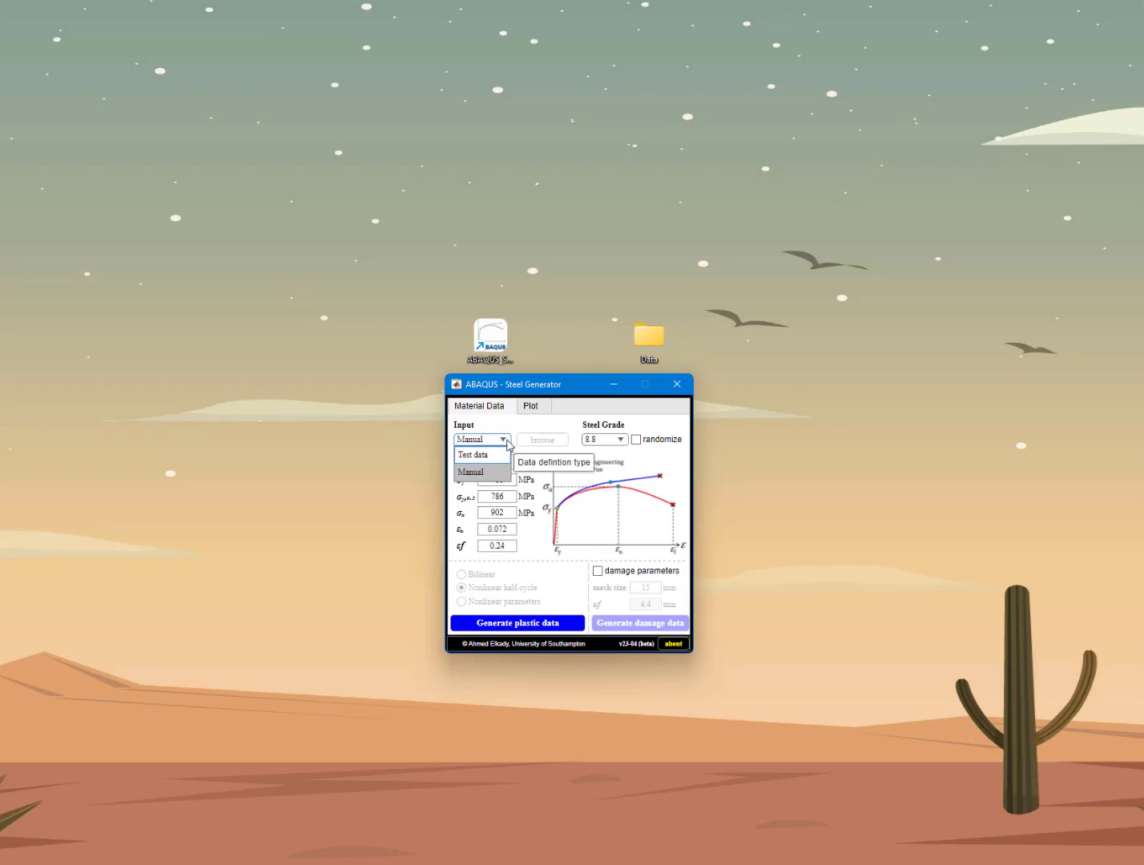
left_click(511, 440)
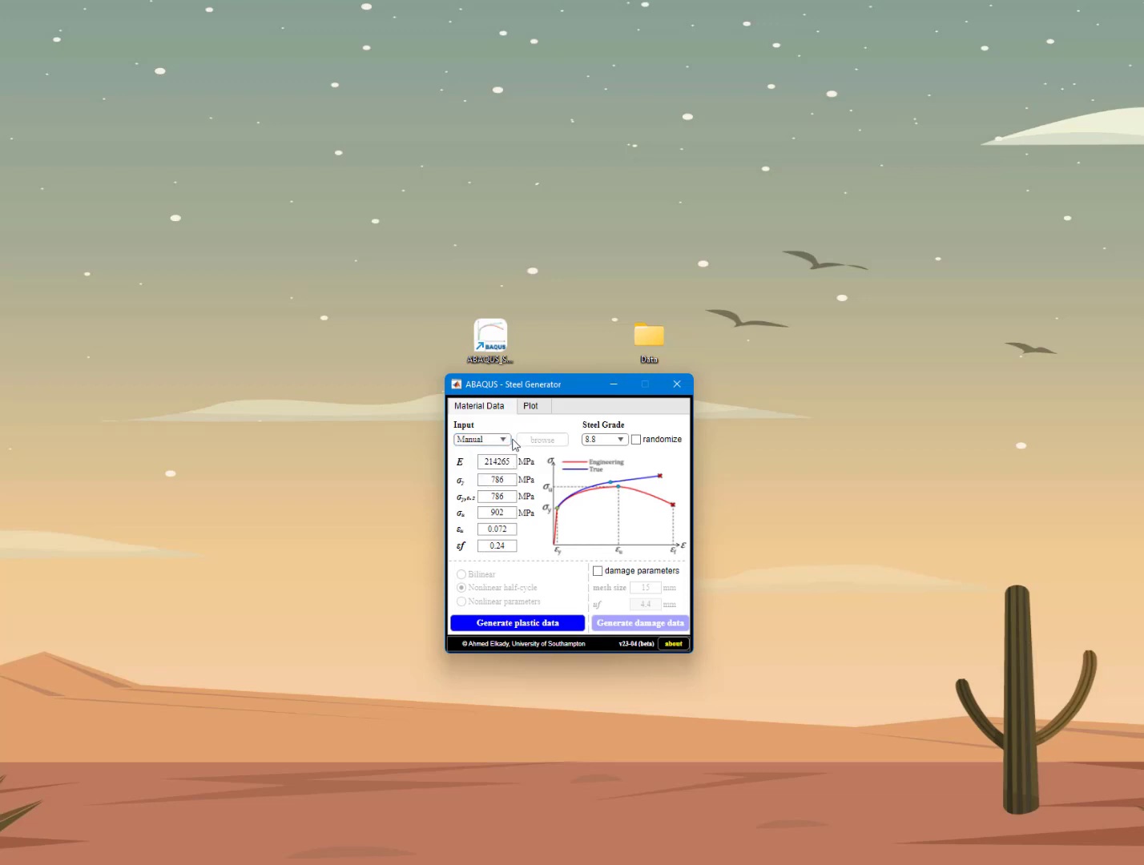